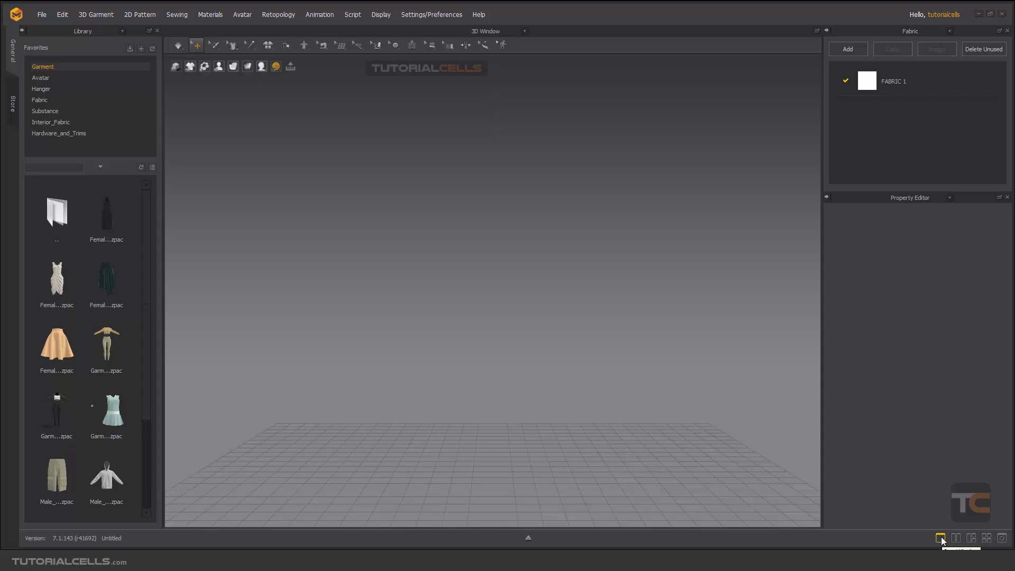
# Switch the main view from the 3D Window to the 2D Pattern Window
pyautogui.moveTo(570, 372); pyautogui.dragTo(544, 369, button='right')
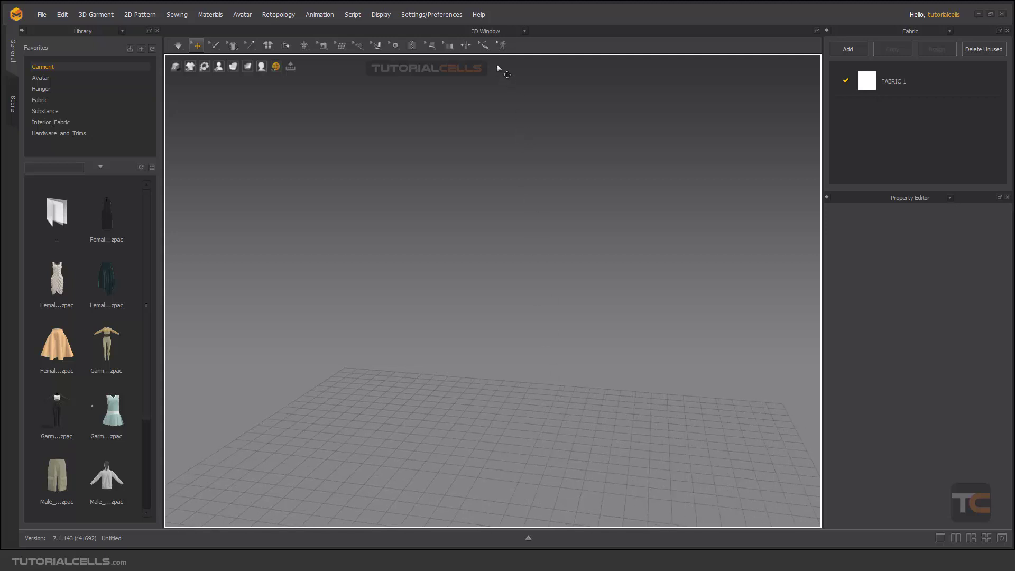
pyautogui.click(524, 32)
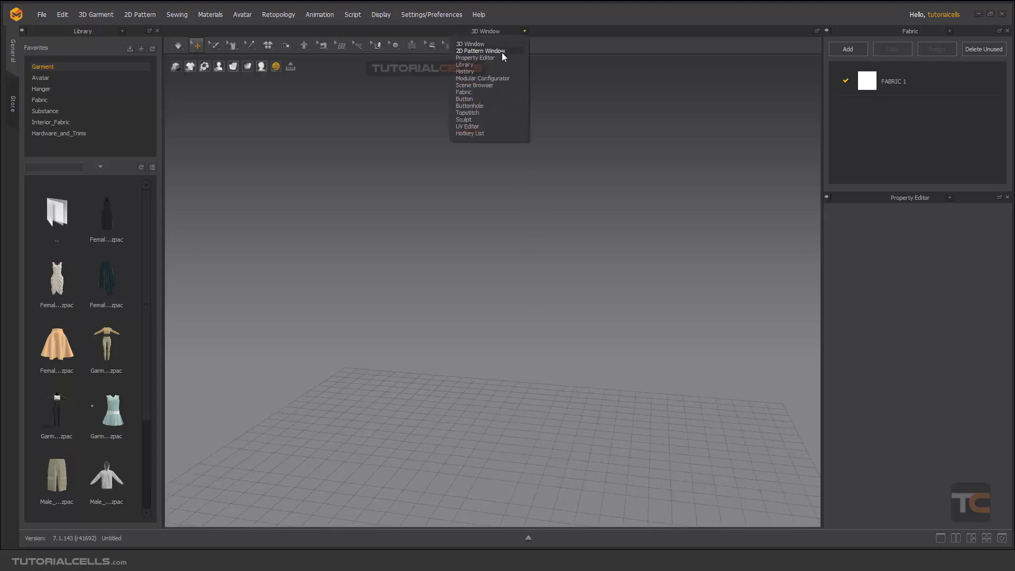
pyautogui.click(502, 51)
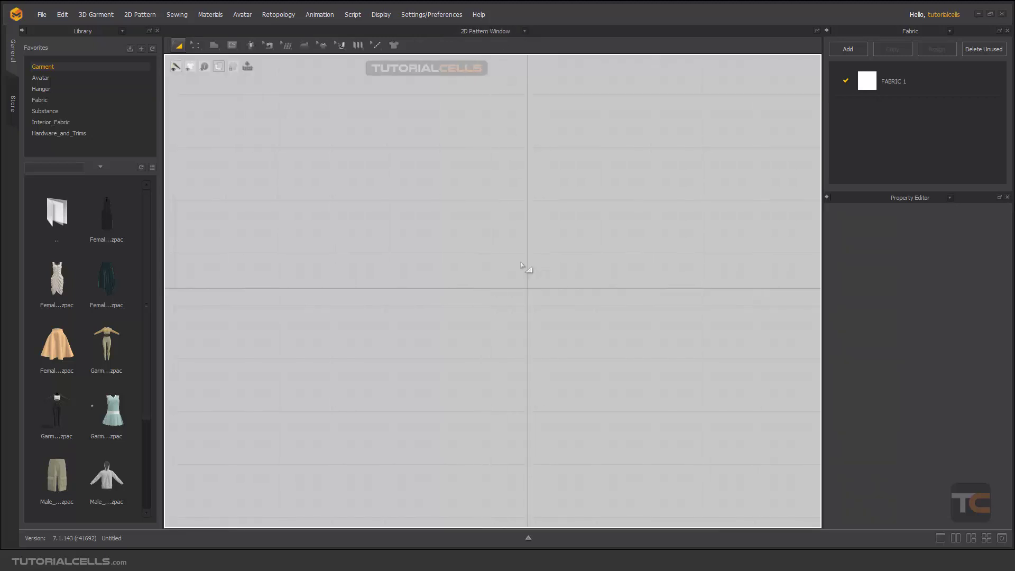
pyautogui.moveTo(525, 271); pyautogui.dragTo(509, 262, button='middle')
pyautogui.scroll(-2, 504, 259)
pyautogui.scroll(3, 504, 254)
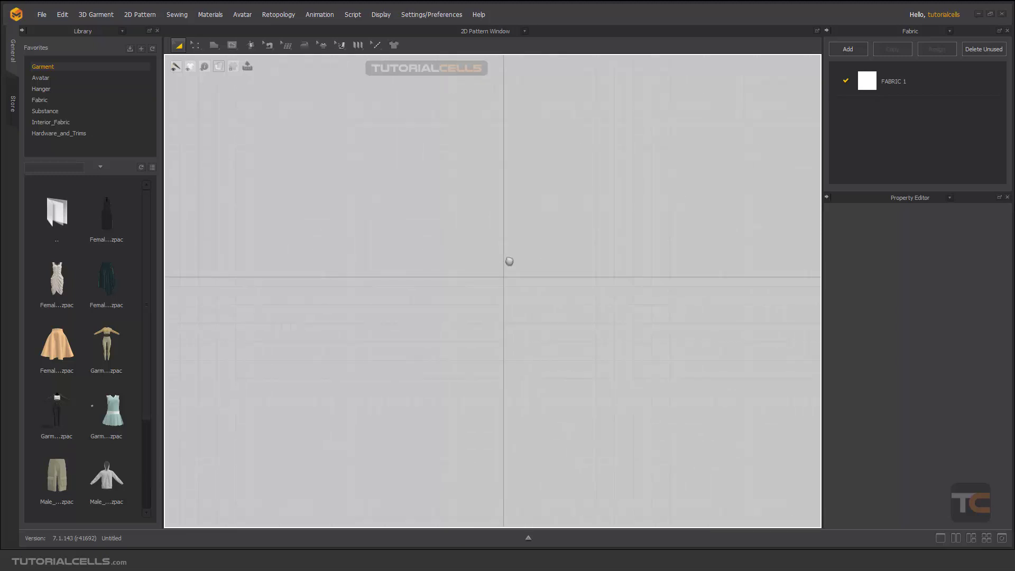
pyautogui.scroll(1, 509, 261)
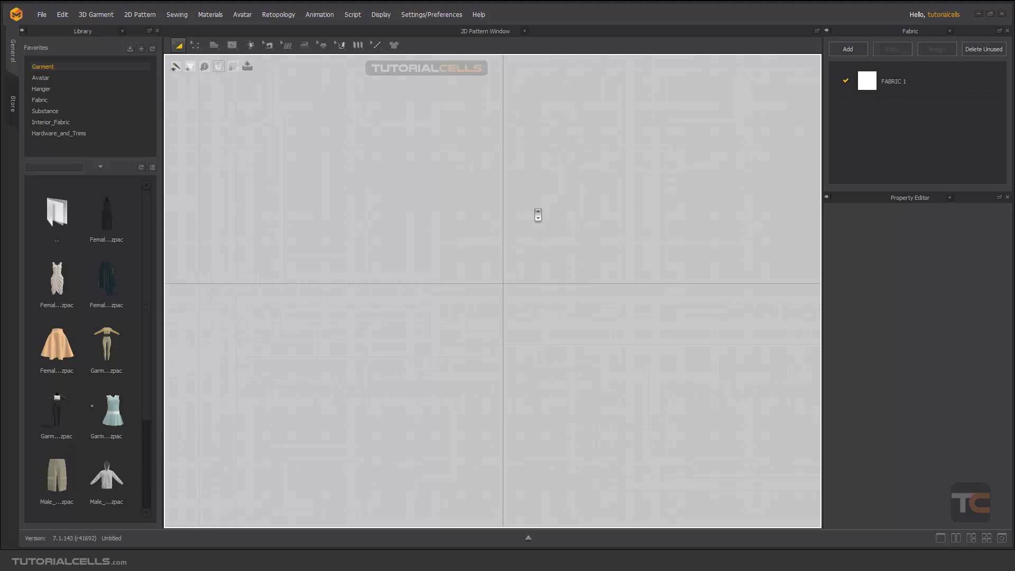
# Open the grid properties for the 2D pattern area and turn off Show 2D Grid
pyautogui.rightClick(580, 199)
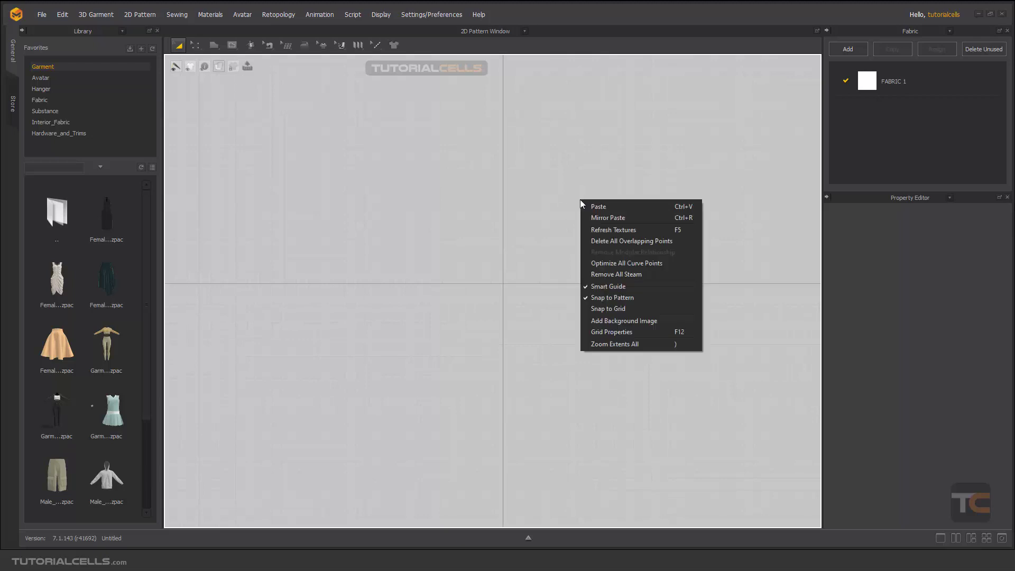
pyautogui.click(613, 333)
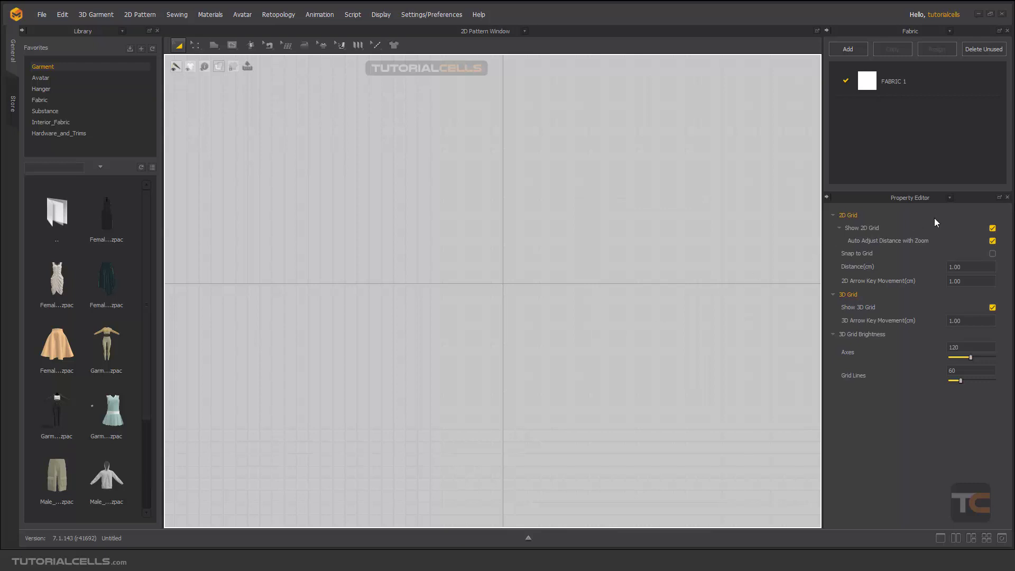
pyautogui.click(992, 229)
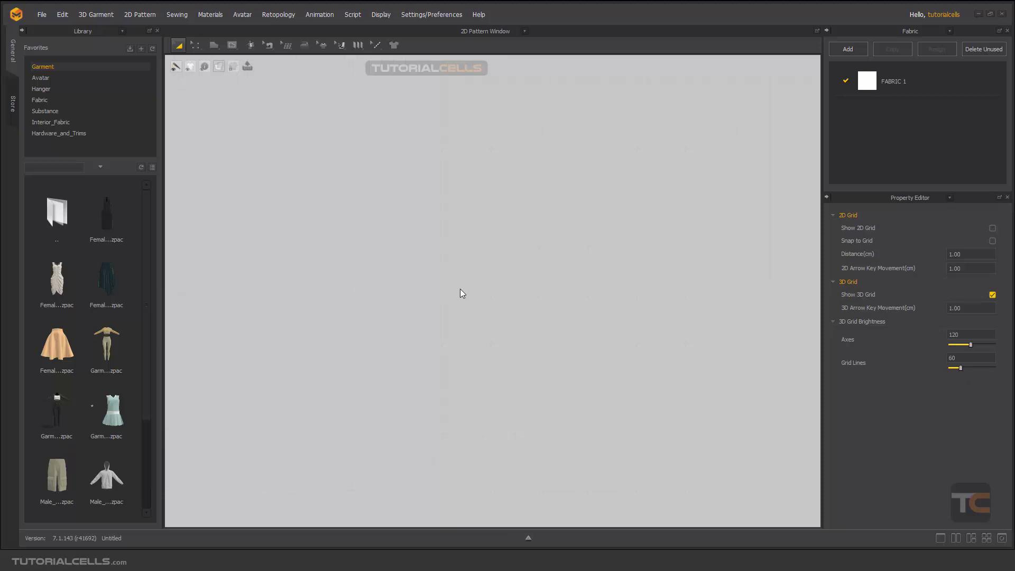
pyautogui.click(500, 248)
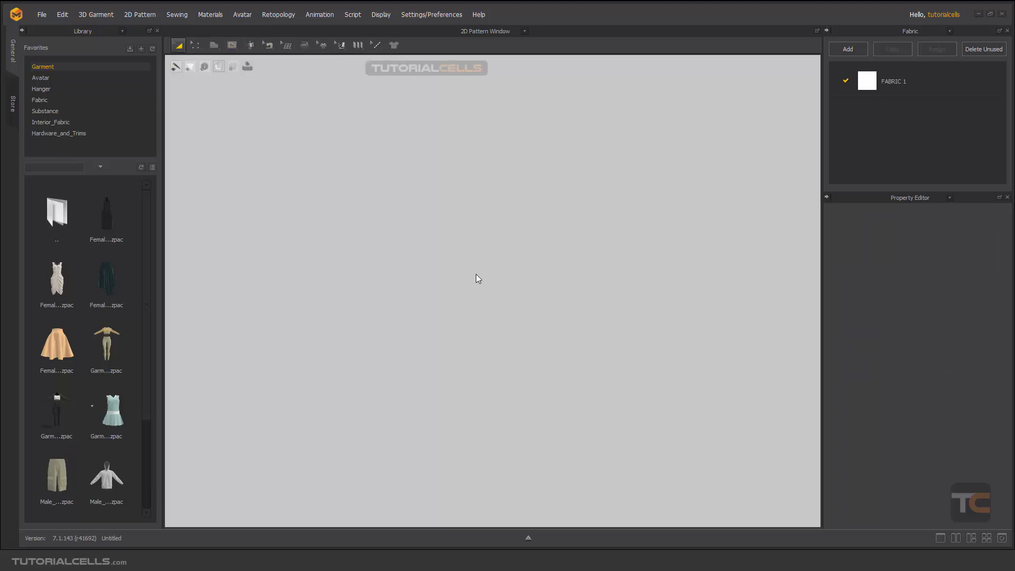
# Draw a closed five-sided pattern with the Polygon tool, with edges of about 79, 94, 108 and 72 cm before the closing edge
pyautogui.moveTo(216, 48)
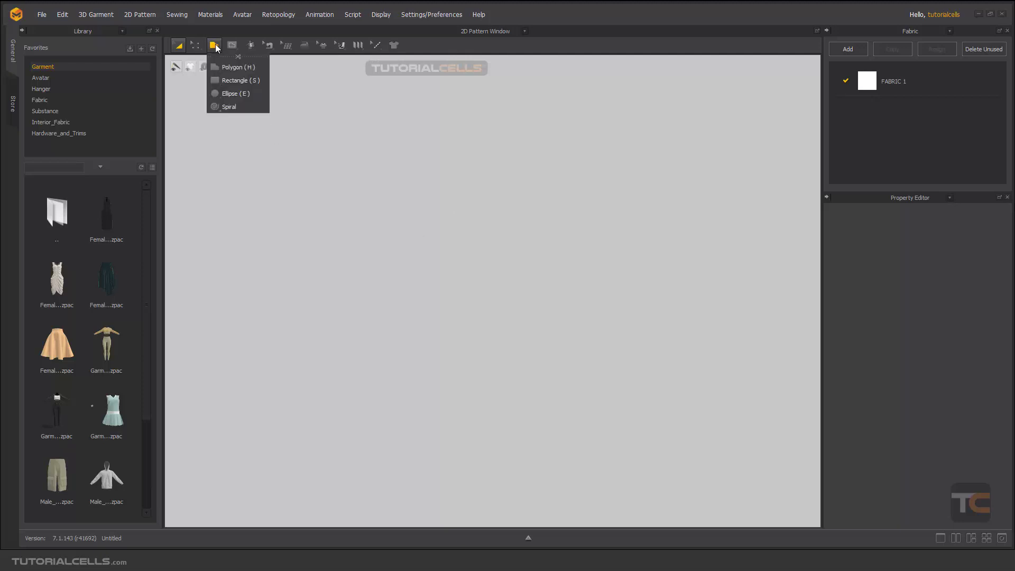
pyautogui.click(255, 67)
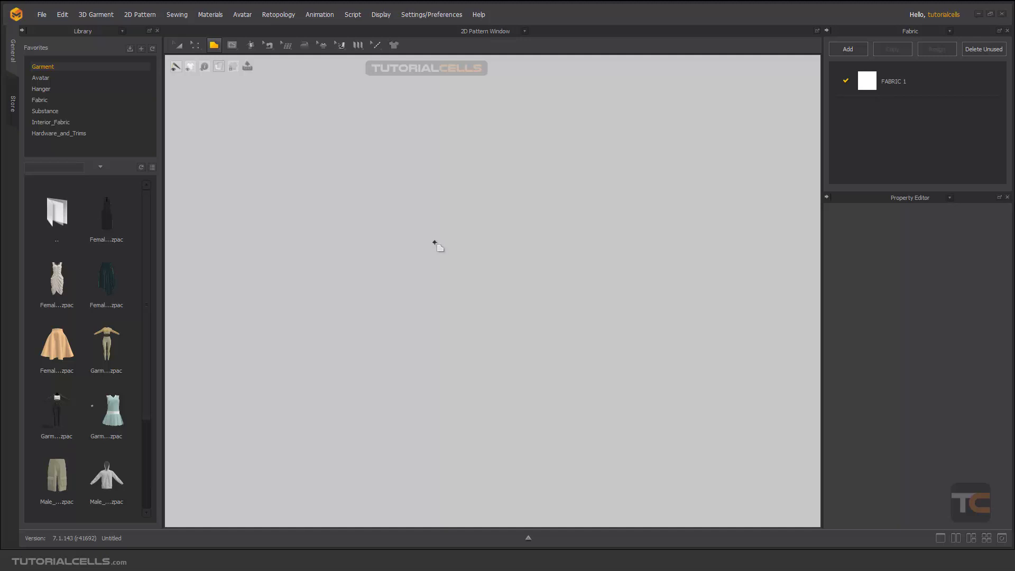
pyautogui.click(434, 242)
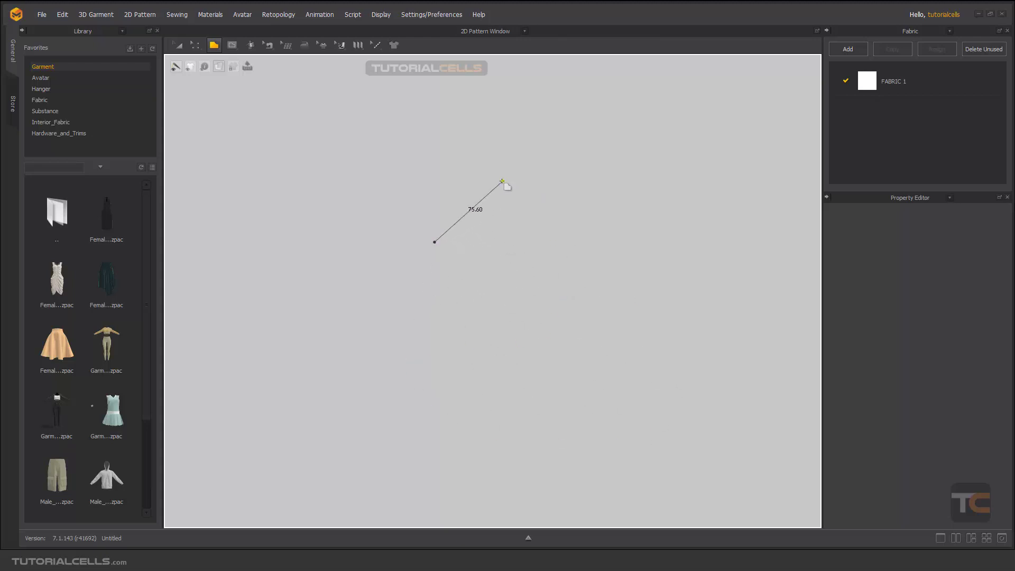
pyautogui.click(564, 284)
pyautogui.click(464, 368)
pyautogui.click(397, 313)
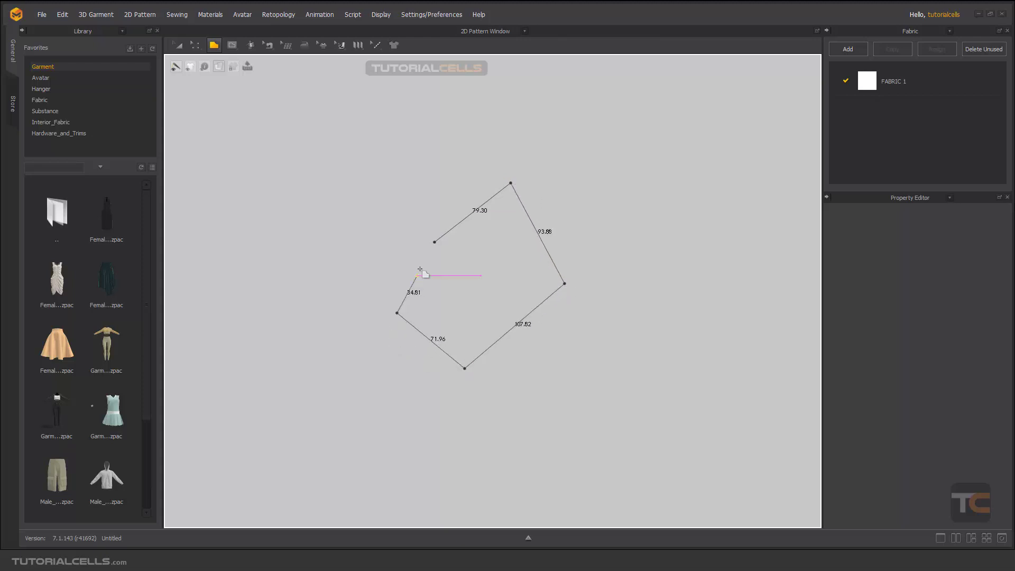
pyautogui.click(435, 240)
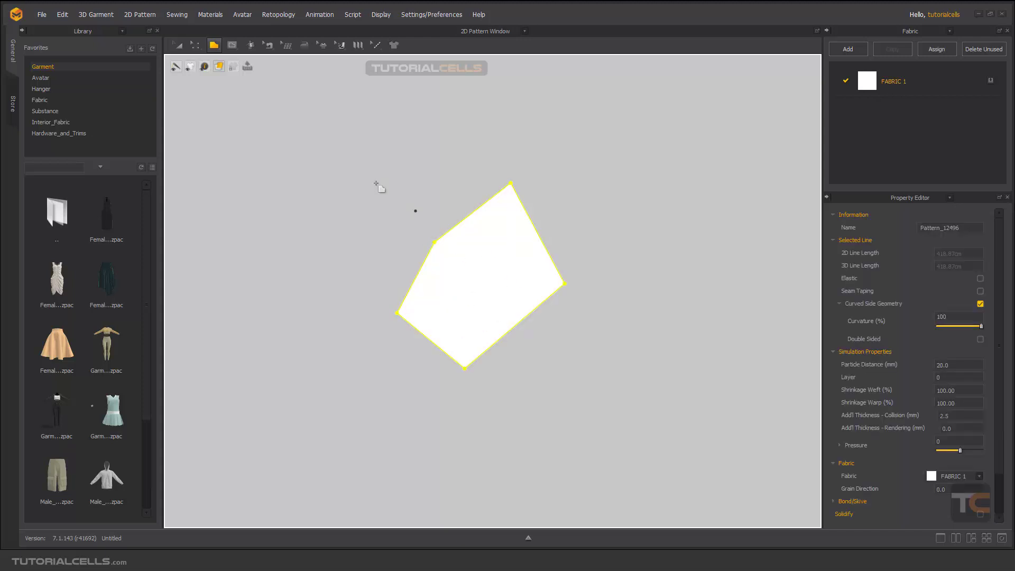
# Reposition the five-sided pattern slightly with Transform Pattern and delete it
pyautogui.click(178, 46)
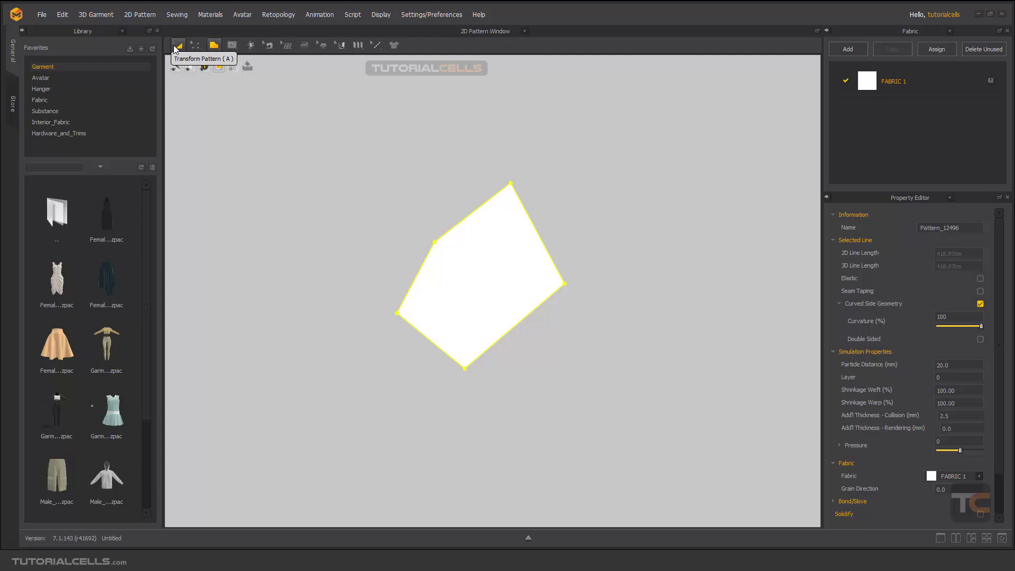
pyautogui.click(177, 48)
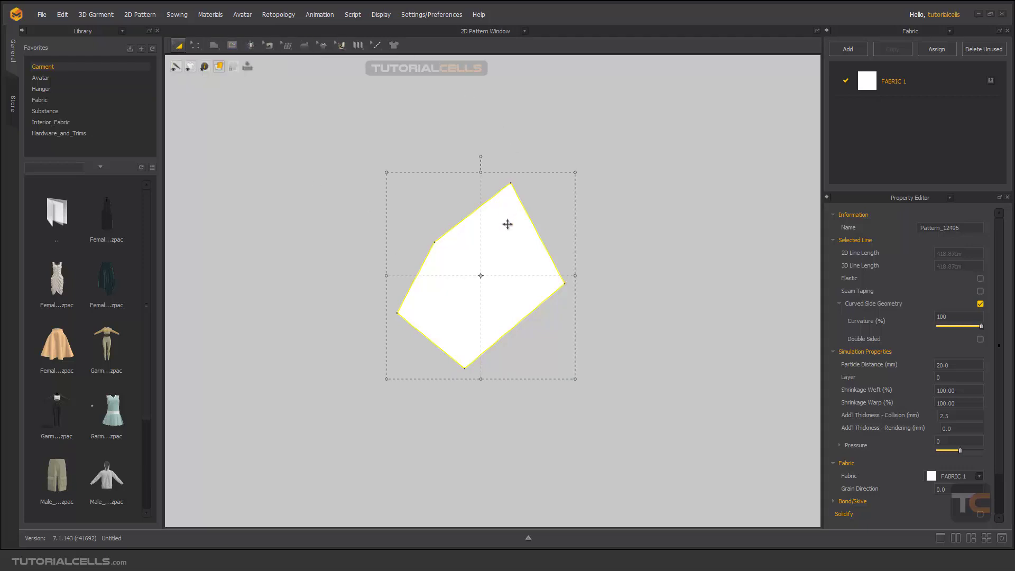
pyautogui.moveTo(507, 225)
pyautogui.mouseDown()
pyautogui.moveTo(478, 222)
pyautogui.moveTo(557, 237)
pyautogui.moveTo(528, 190)
pyautogui.moveTo(526, 235)
pyautogui.moveTo(508, 216)
pyautogui.moveTo(489, 226)
pyautogui.moveTo(505, 228)
pyautogui.mouseUp()
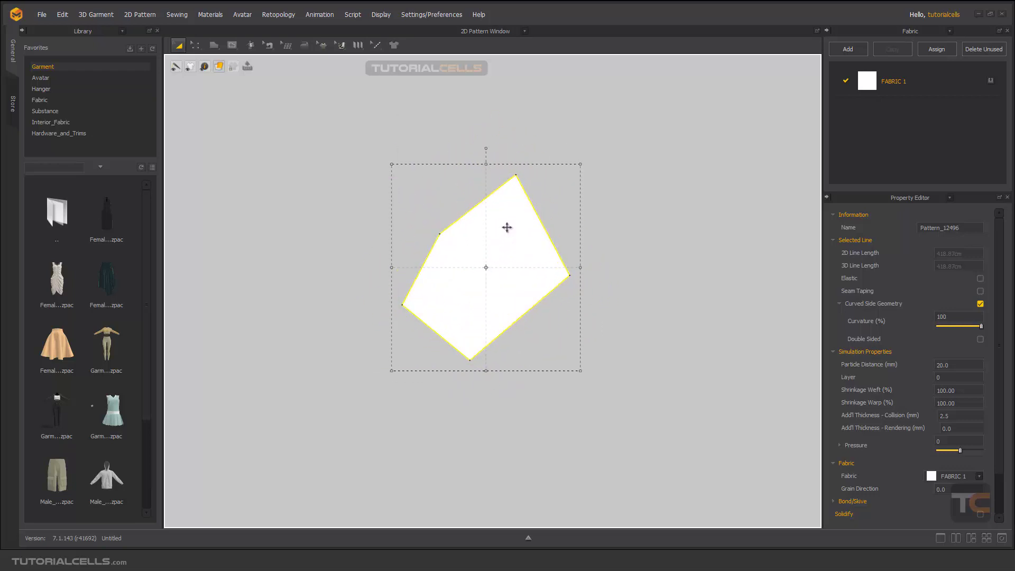
pyautogui.press('Delete')
# Start a new polygon pattern with a horizontal first edge of exactly 50 cm, leaving mirror creation off
pyautogui.click(214, 44)
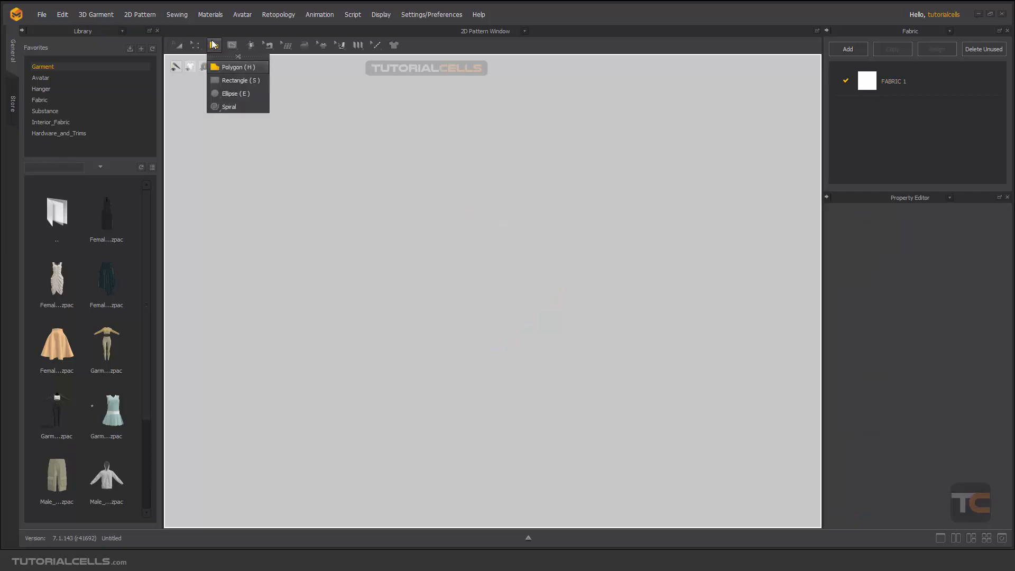
pyautogui.click(240, 68)
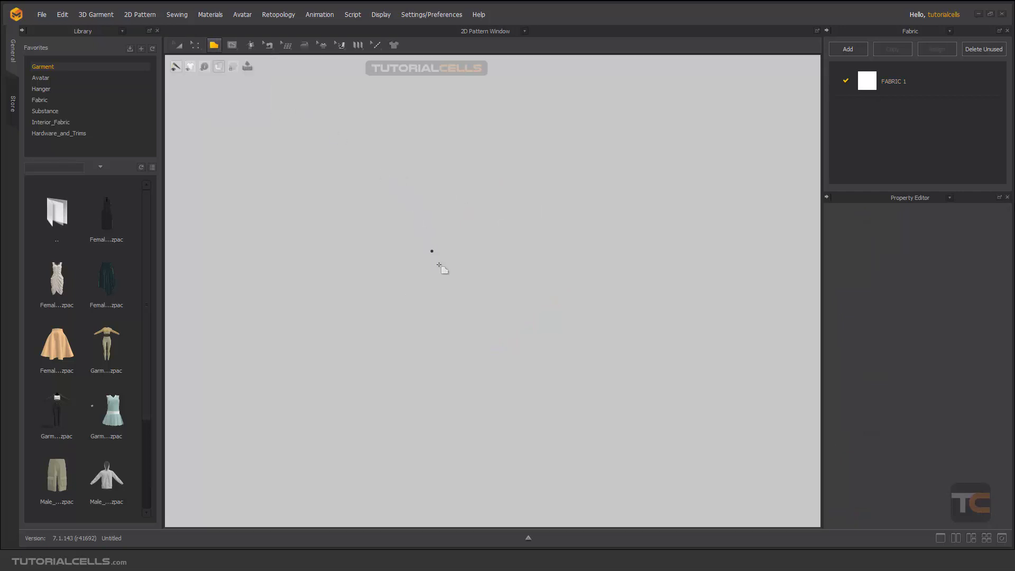
pyautogui.click(482, 246)
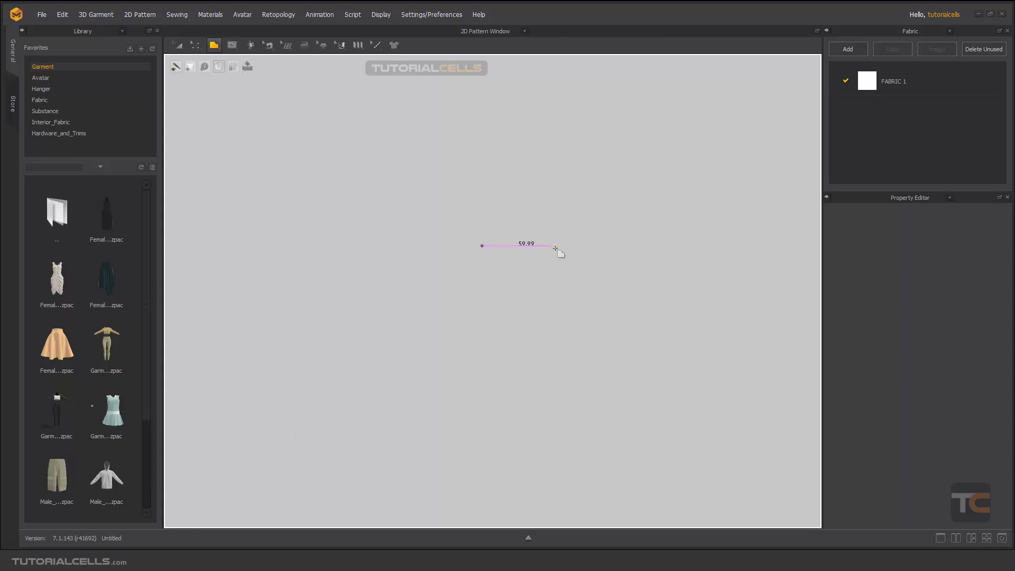
pyautogui.rightClick(553, 247)
pyautogui.moveTo(524, 180); pyautogui.dragTo(374, 167)
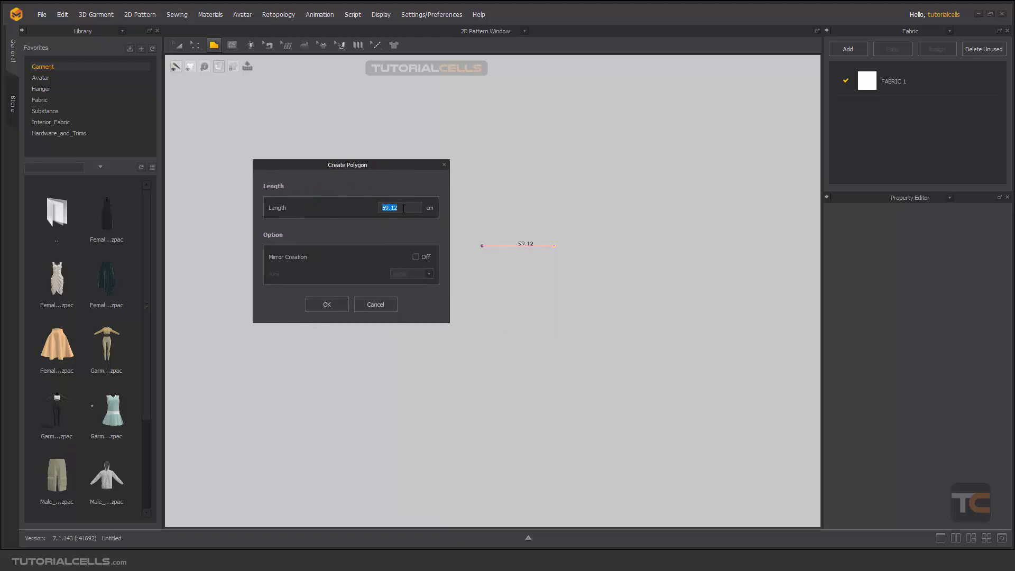
pyautogui.write('50')
pyautogui.click(327, 305)
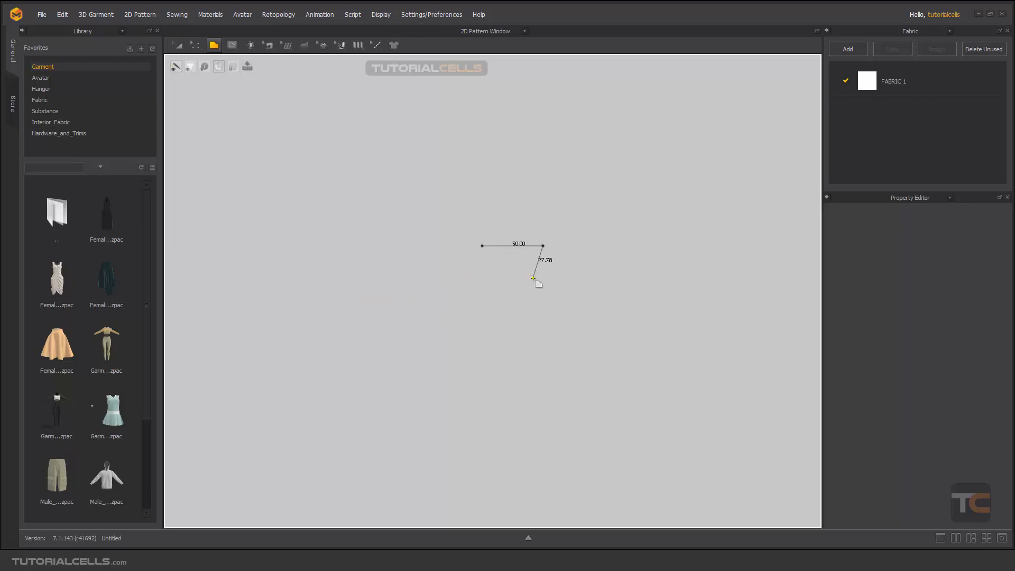
# Try adding two more points to the unfinished outline and remove the last three points, leaving only the starting point
pyautogui.click(578, 277)
pyautogui.click(584, 328)
pyautogui.press('BackSpace')
pyautogui.press('BackSpace')
pyautogui.press('BackSpace')
# Draw three straight polygon edges: a horizontal one about 50 cm long, followed by edges of about 77 cm and 61 cm
pyautogui.click(543, 246)
pyautogui.click(611, 310)
pyautogui.click(578, 377)
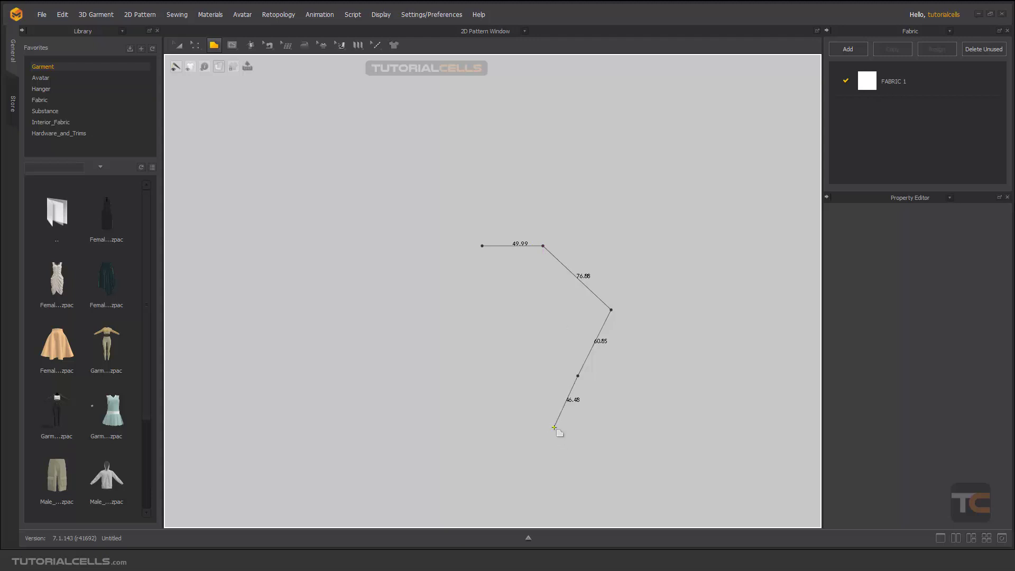
# Continue the outline with two curved segments, about 66 cm and 79 cm long, forming a rounded lobe at the pattern's lower end
pyautogui.click(551, 426)
pyautogui.moveTo(537, 453); pyautogui.dragTo(495, 411)
pyautogui.moveTo(516, 350); pyautogui.dragTo(486, 329)
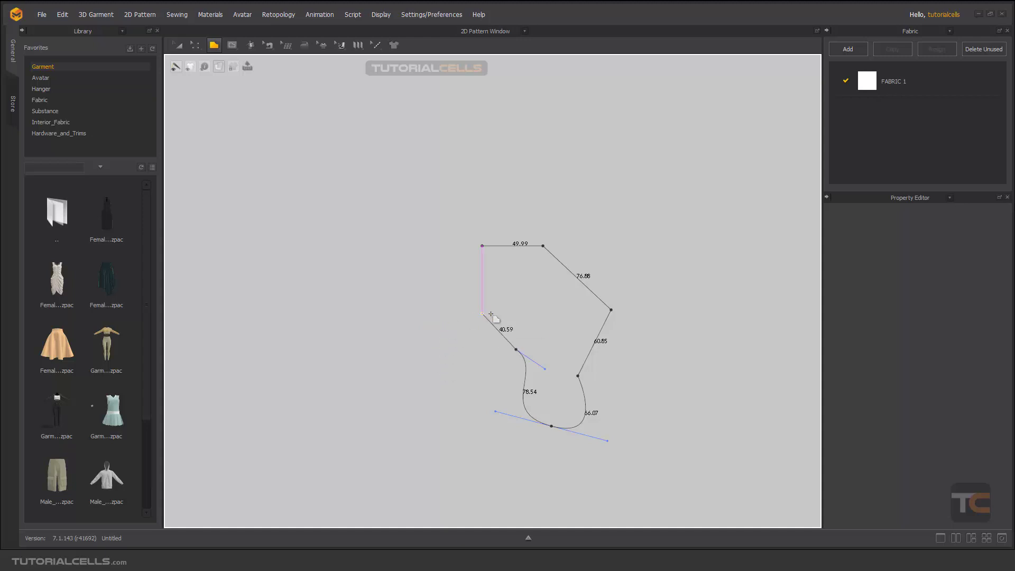
# Add a straight edge of about 58 cm and a curved one of about 56 cm, removing the last point's outgoing curve handle
pyautogui.click(447, 337)
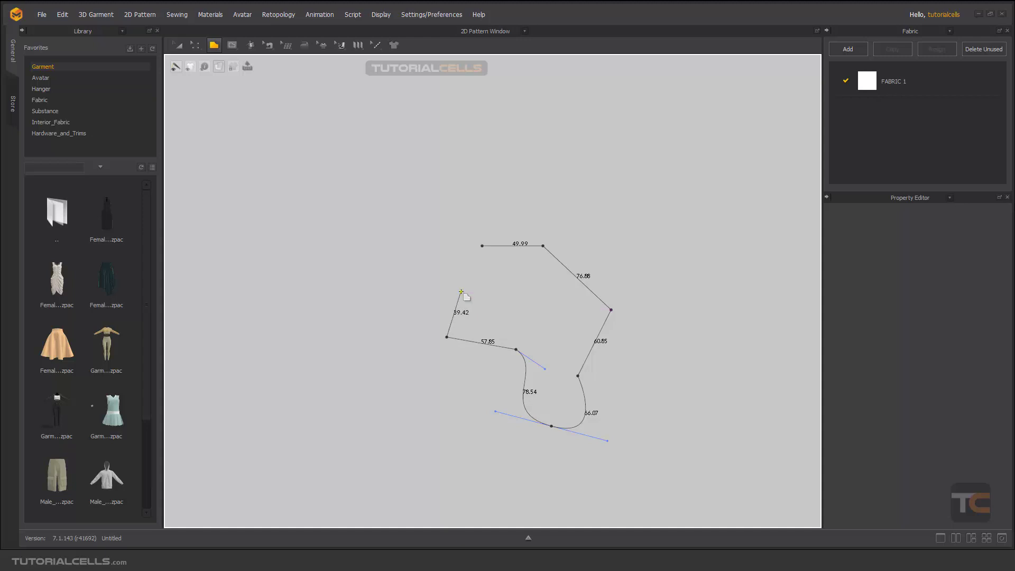
pyautogui.moveTo(460, 288); pyautogui.dragTo(421, 292)
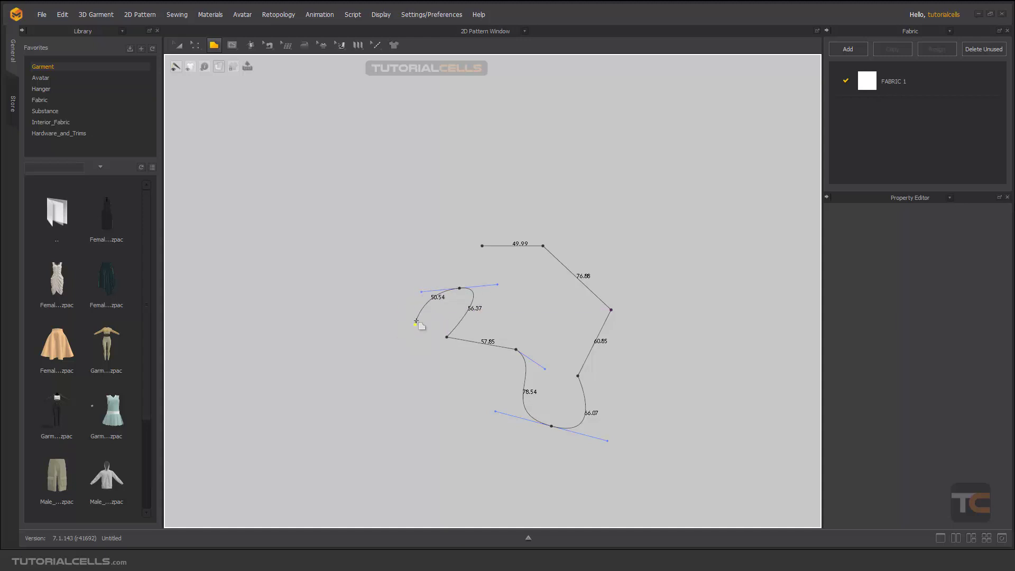
pyautogui.click(459, 288)
# Close the outline at its starting point and move the finished pattern slightly up and to the left with Transform Pattern
pyautogui.click(481, 245)
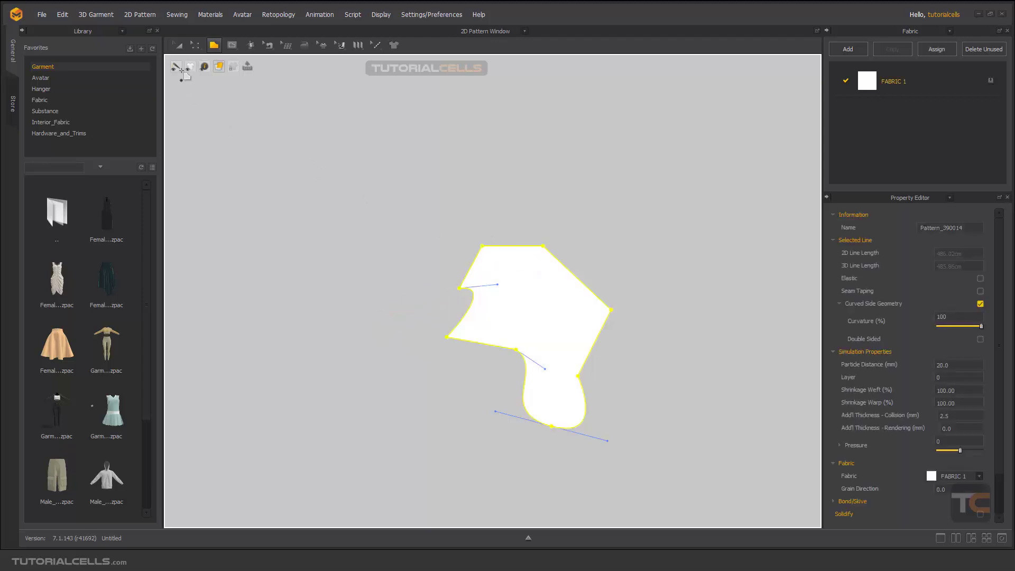
pyautogui.click(179, 45)
pyautogui.moveTo(531, 288); pyautogui.dragTo(510, 272)
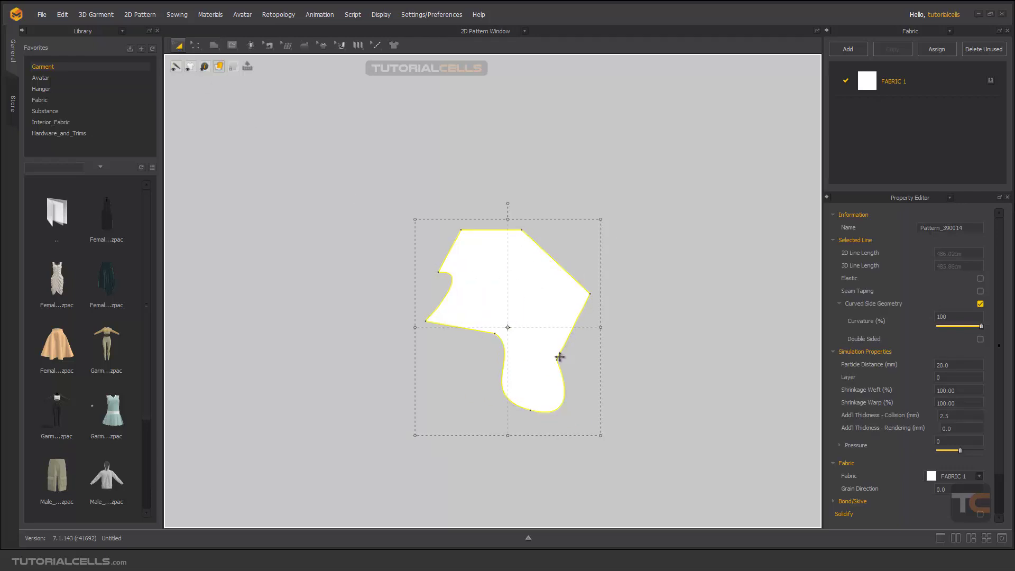
# Reshape the pattern with Transform Point/Segment by moving its upper-right and right corners outwards and the bottom curve point slightly left
pyautogui.click(196, 46)
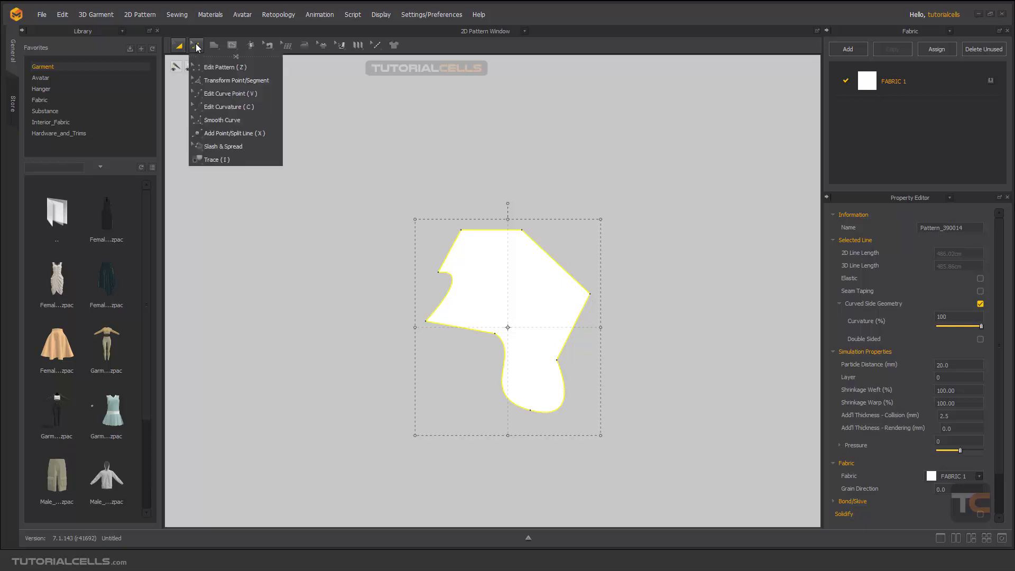
pyautogui.click(222, 80)
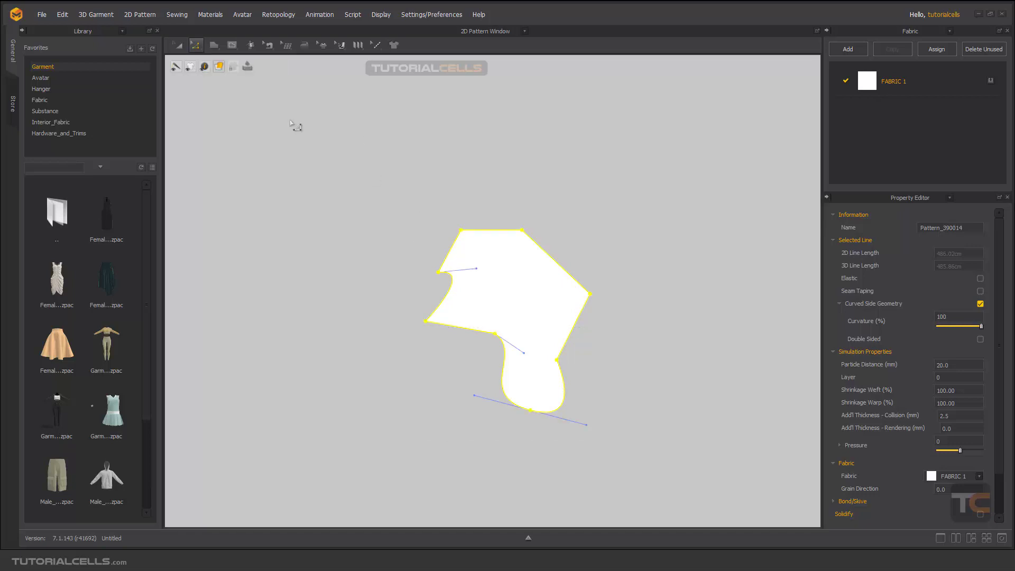
pyautogui.click(533, 232)
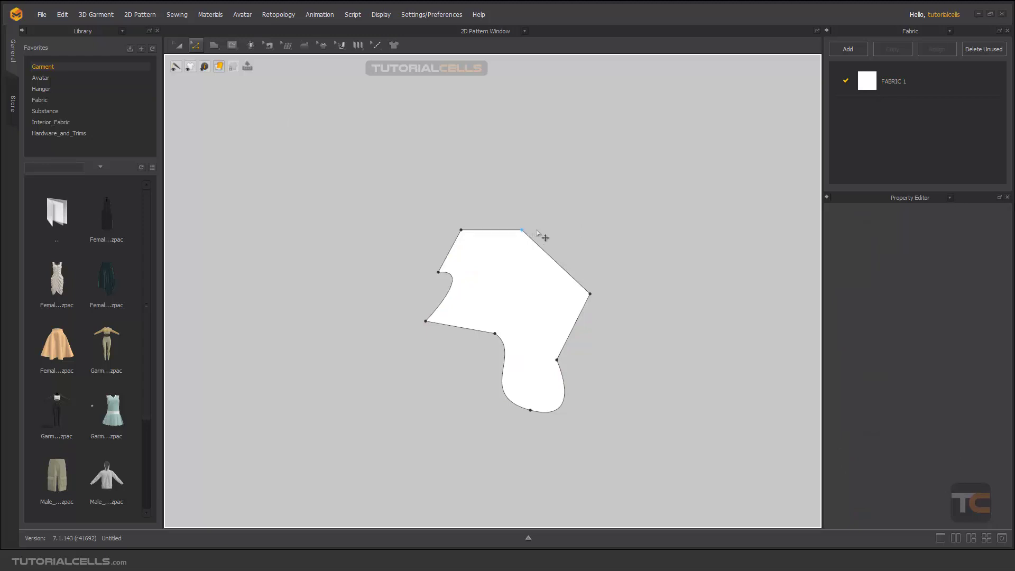
pyautogui.moveTo(521, 231); pyautogui.dragTo(549, 221)
pyautogui.moveTo(590, 295); pyautogui.dragTo(609, 313)
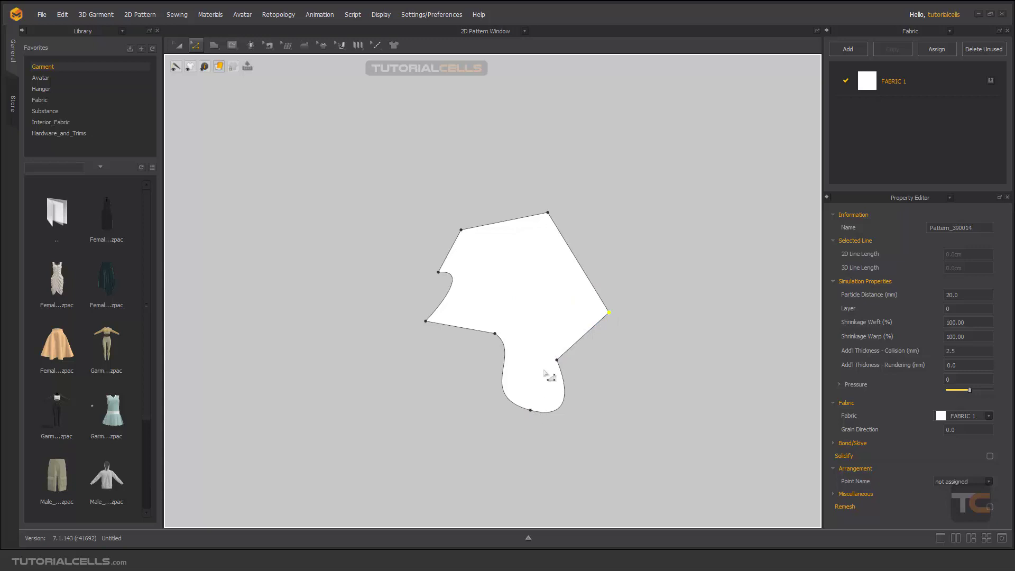
pyautogui.moveTo(530, 411); pyautogui.dragTo(518, 411)
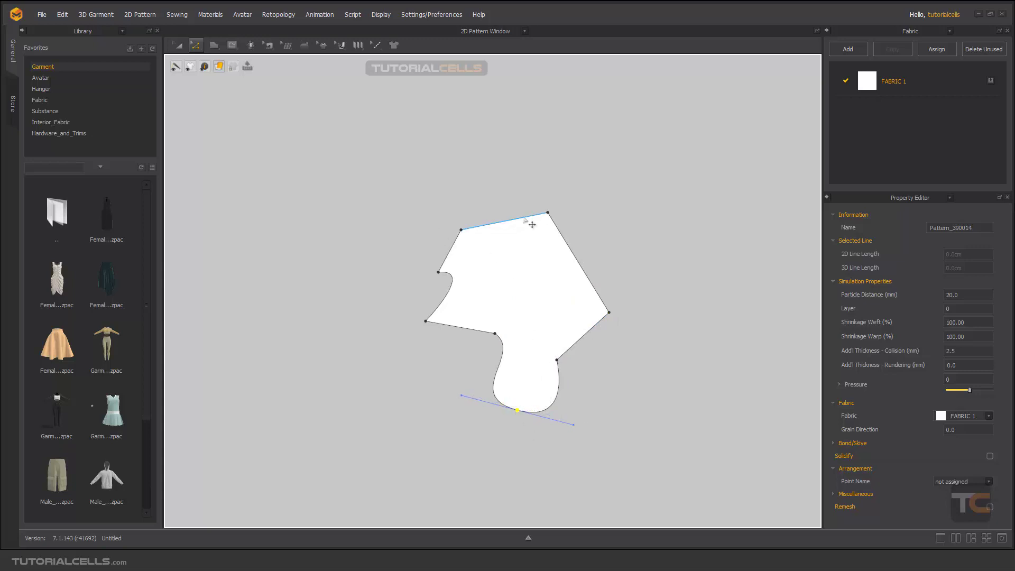
# Move the whole pattern left and slightly up with Transform Pattern to free space beside it
pyautogui.click(178, 45)
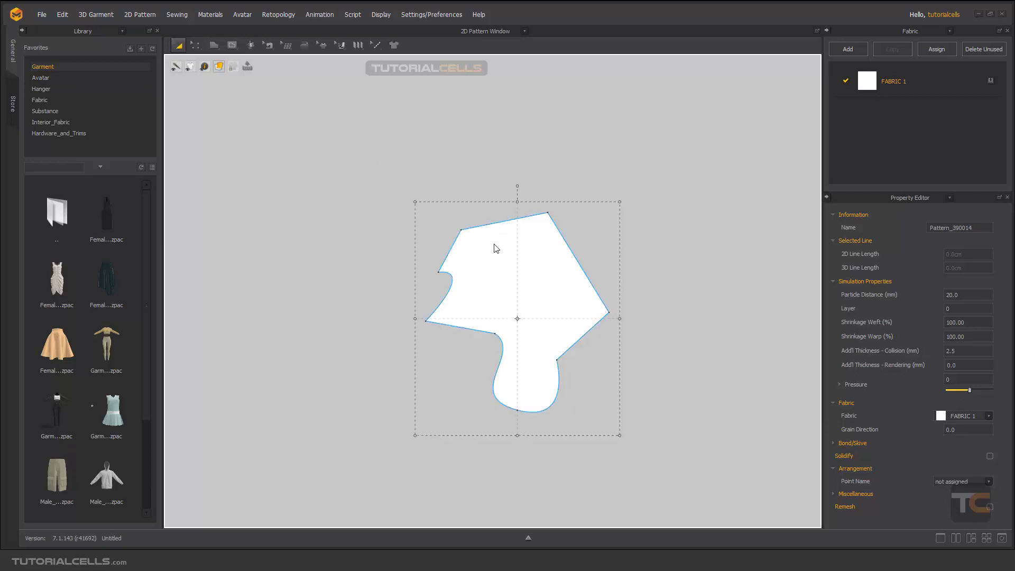
pyautogui.moveTo(494, 244); pyautogui.dragTo(313, 195)
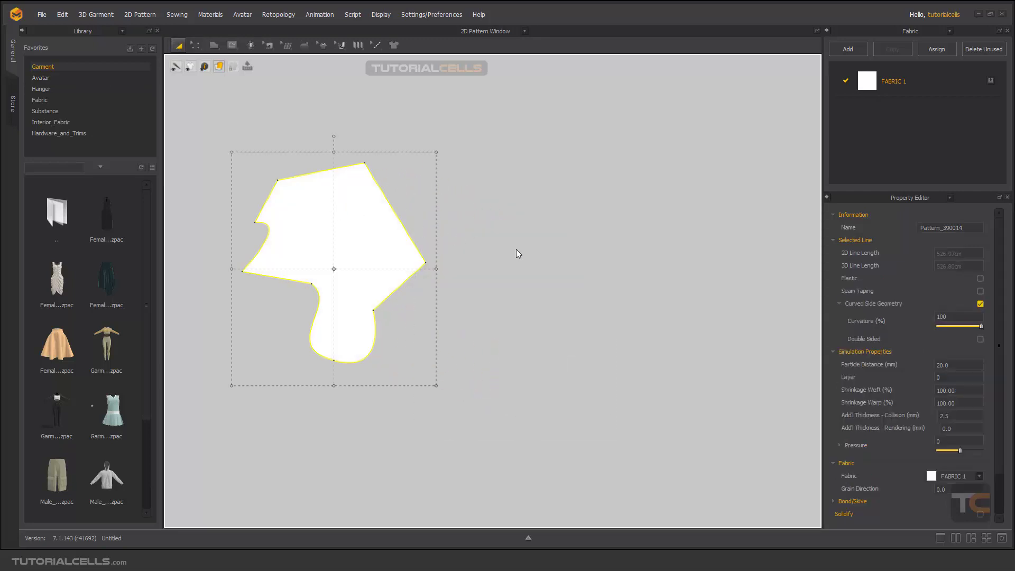
# Draw a closed, entirely curved pattern with a perimeter of about 589 cm beside the existing one, using curve points in the Polygon tool
pyautogui.click(213, 45)
pyautogui.click(235, 68)
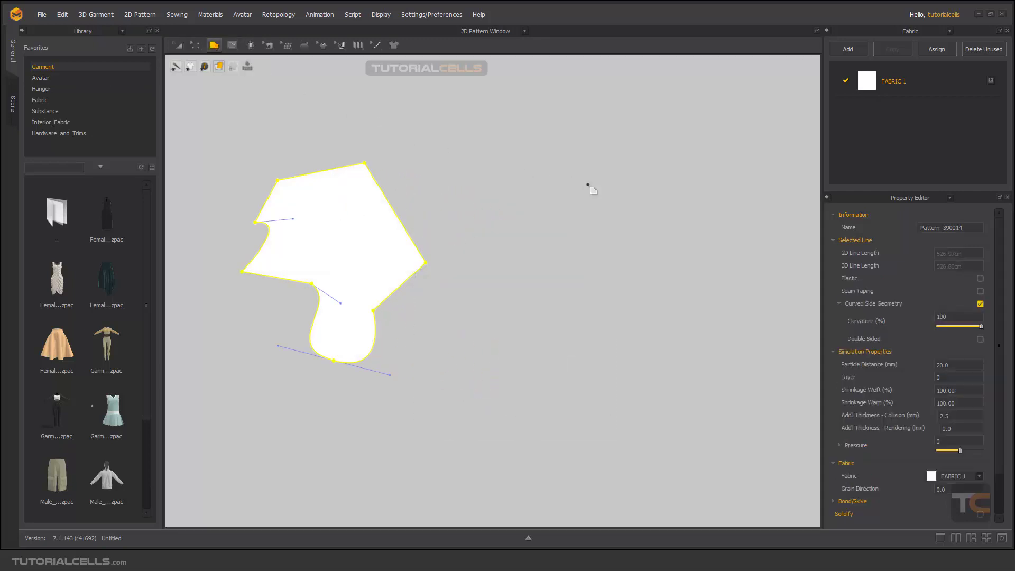
pyautogui.click(591, 184)
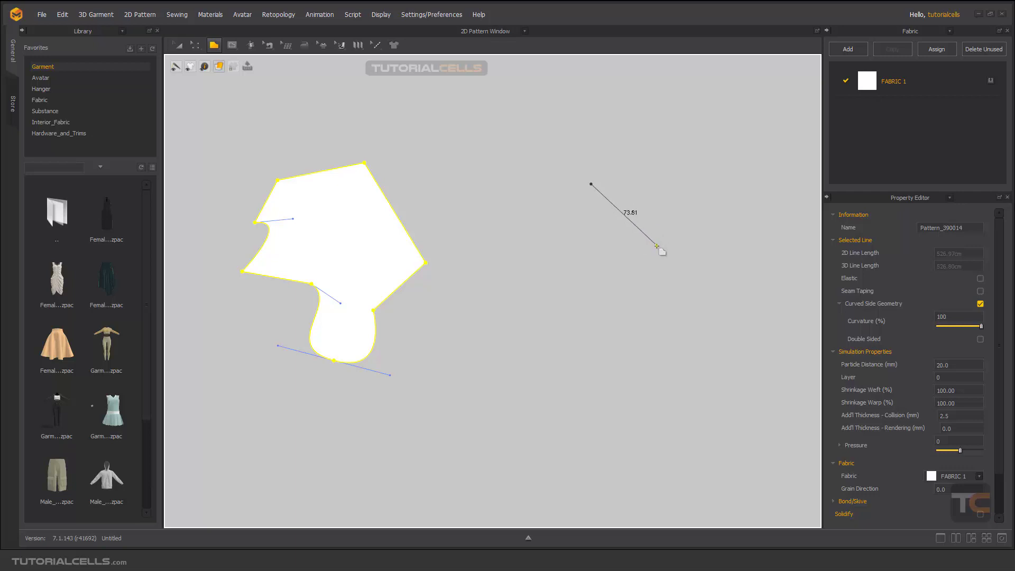
pyautogui.moveTo(656, 247); pyautogui.dragTo(619, 299)
pyautogui.click(613, 306)
pyautogui.click(672, 373)
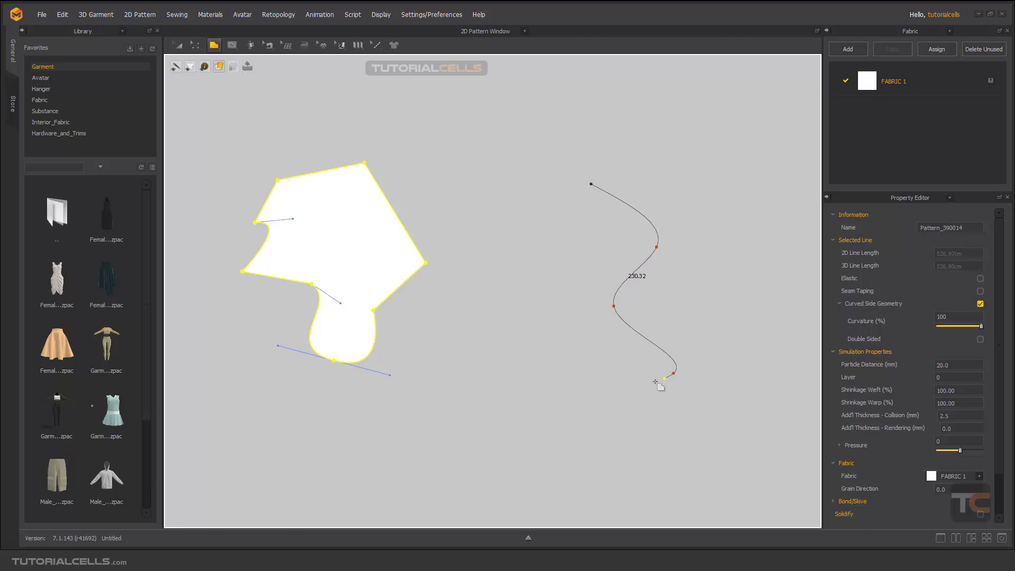
pyautogui.click(525, 397)
pyautogui.click(507, 271)
pyautogui.click(573, 244)
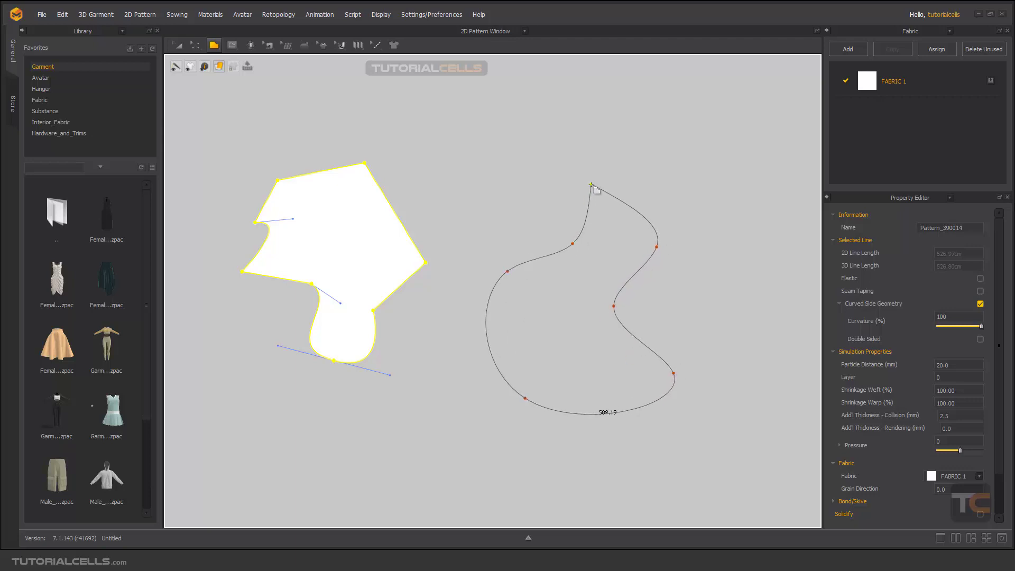
pyautogui.click(591, 185)
# Move the curved pattern up and slightly left with Transform Pattern, keeping it selected
pyautogui.click(178, 45)
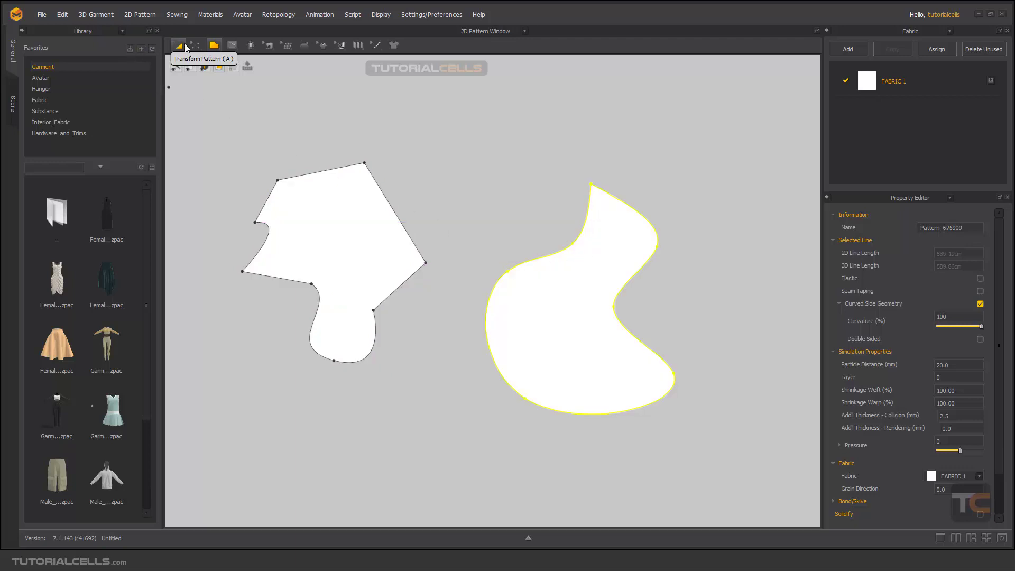
pyautogui.moveTo(577, 250); pyautogui.dragTo(564, 213)
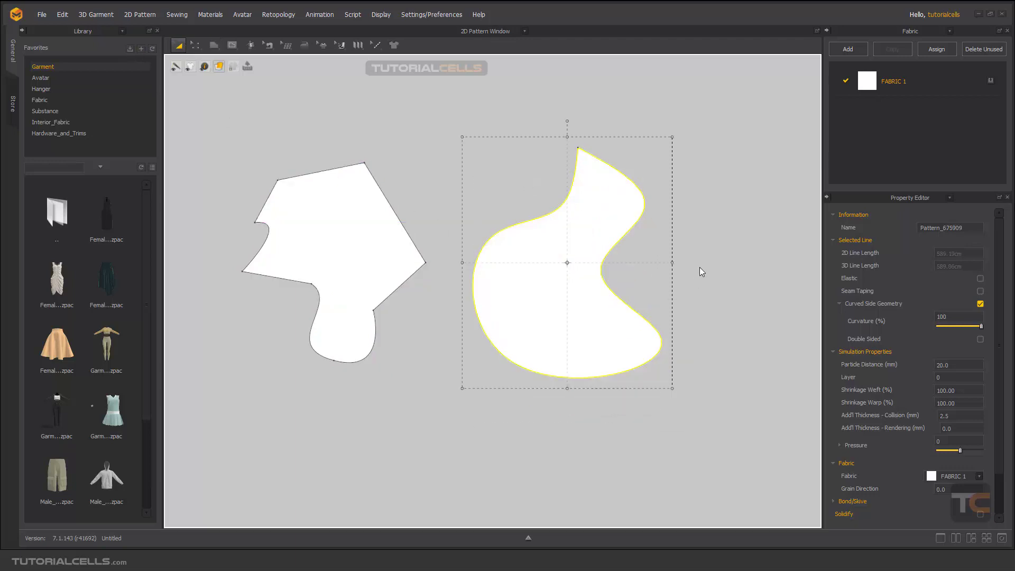
pyautogui.click(700, 269)
pyautogui.click(593, 331)
pyautogui.click(269, 45)
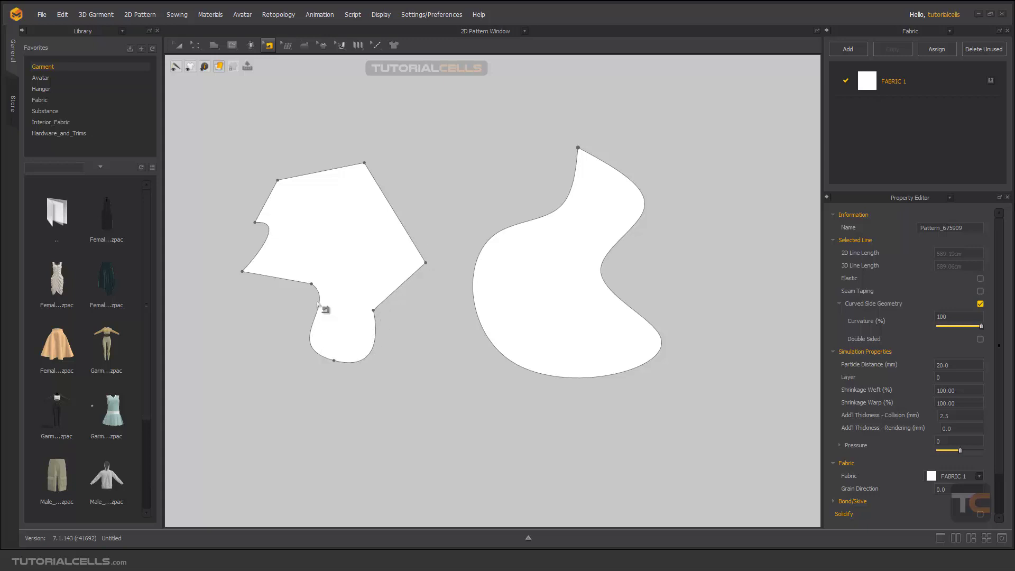
pyautogui.click(199, 47)
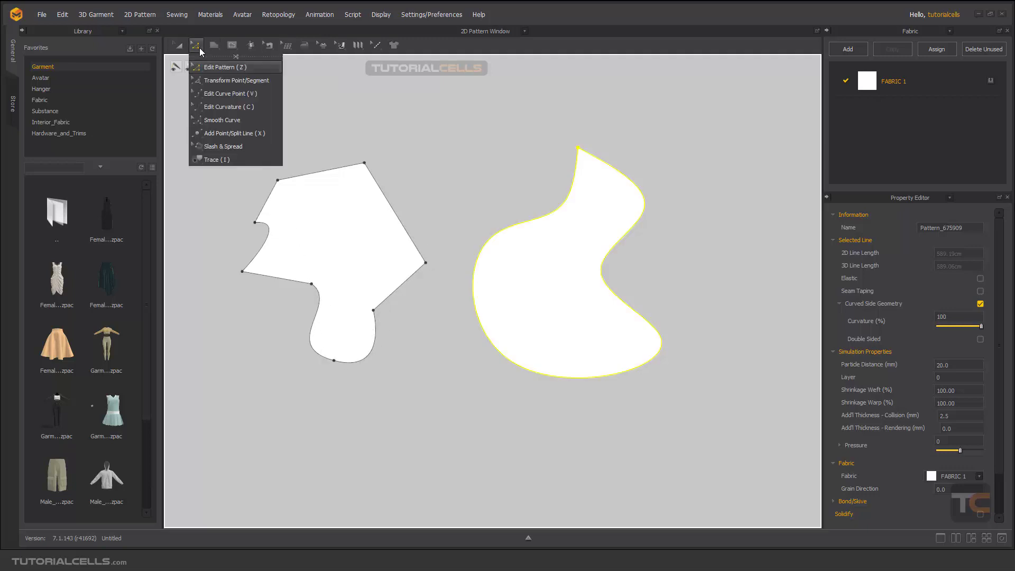
pyautogui.click(230, 94)
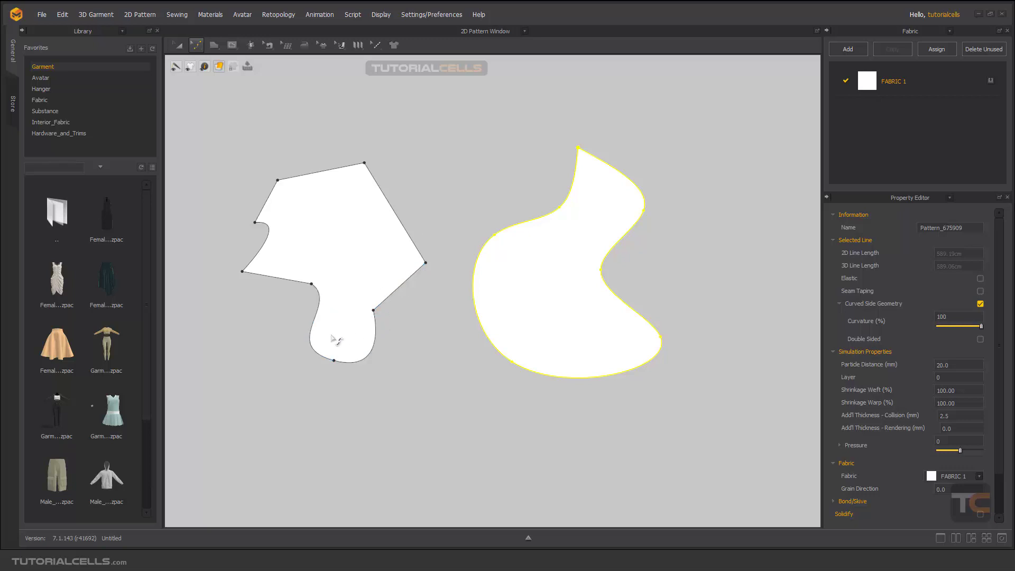
pyautogui.click(178, 46)
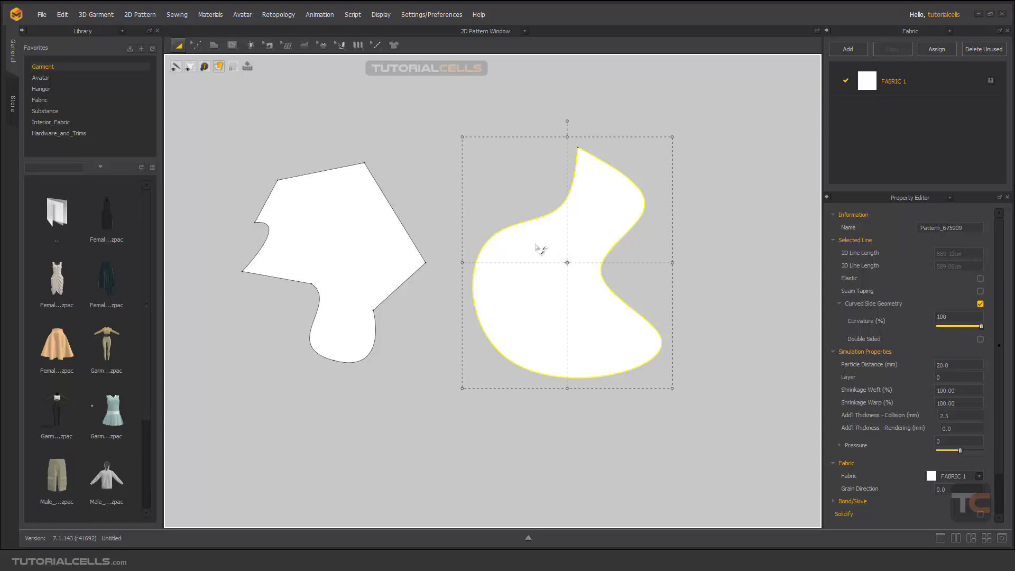
pyautogui.click(511, 193)
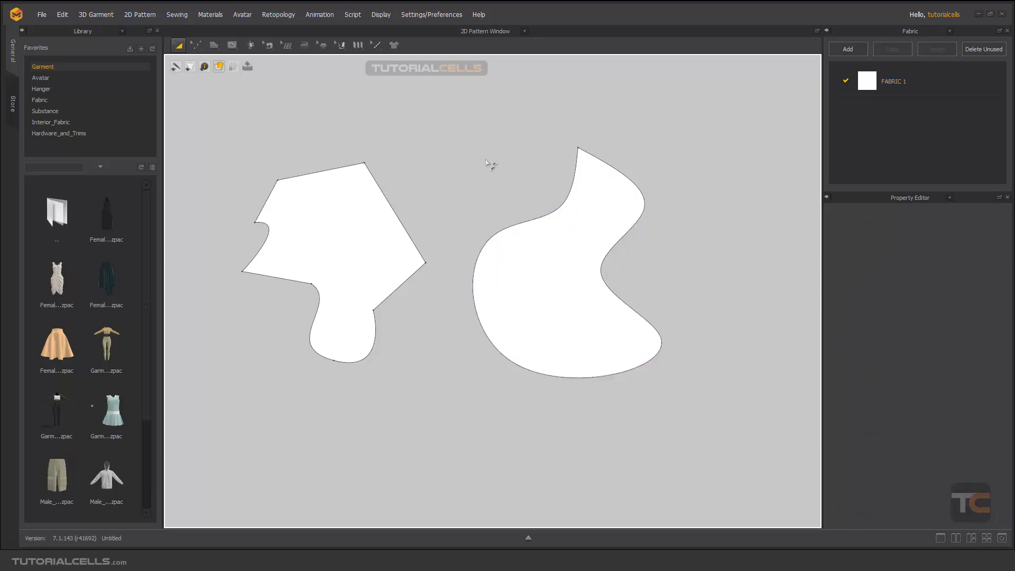
pyautogui.click(535, 236)
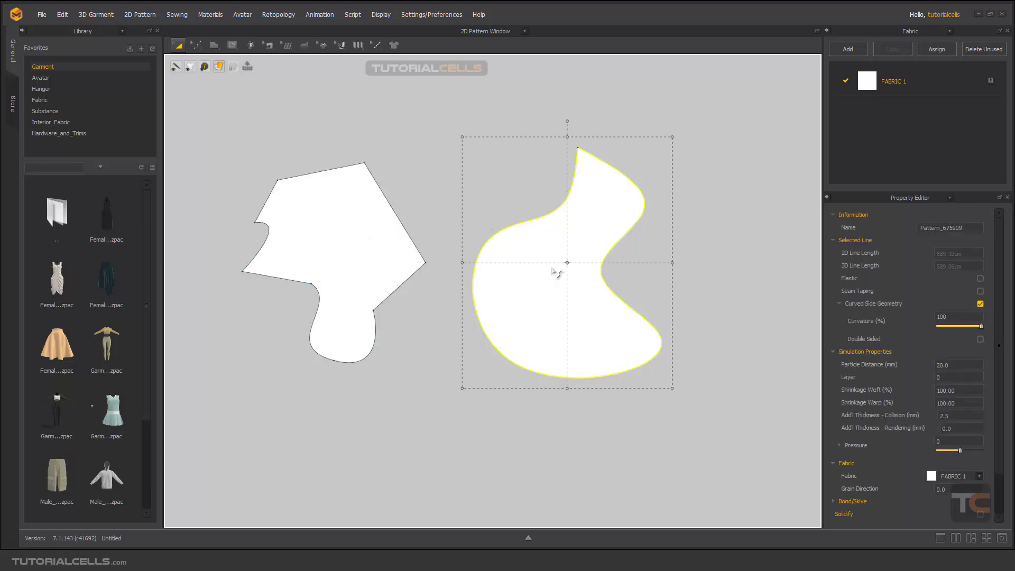
# Make the curved pattern's right-hand inward bend shallower by moving its curve point outwards with Edit Curve Point
pyautogui.click(196, 45)
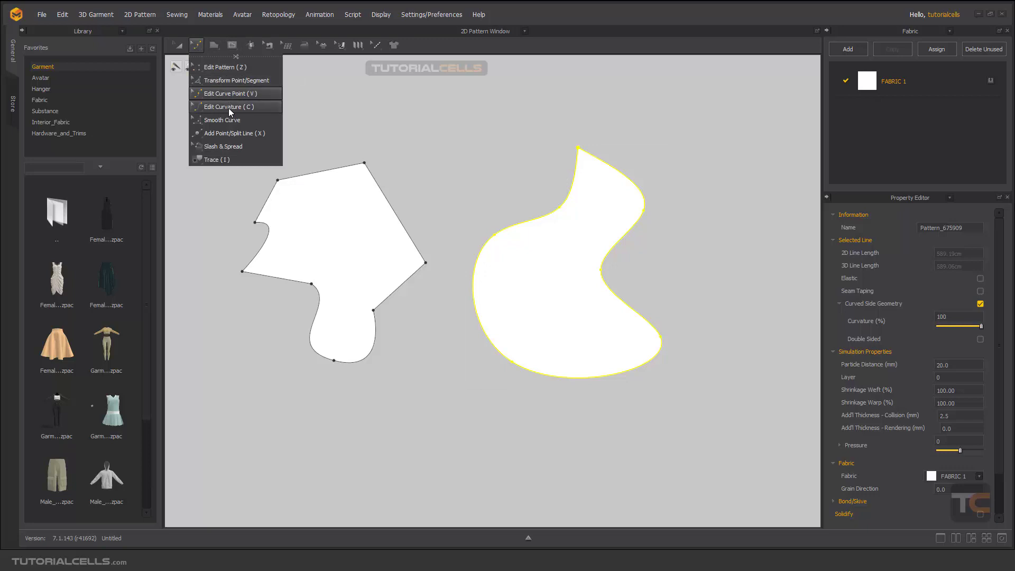
pyautogui.click(412, 183)
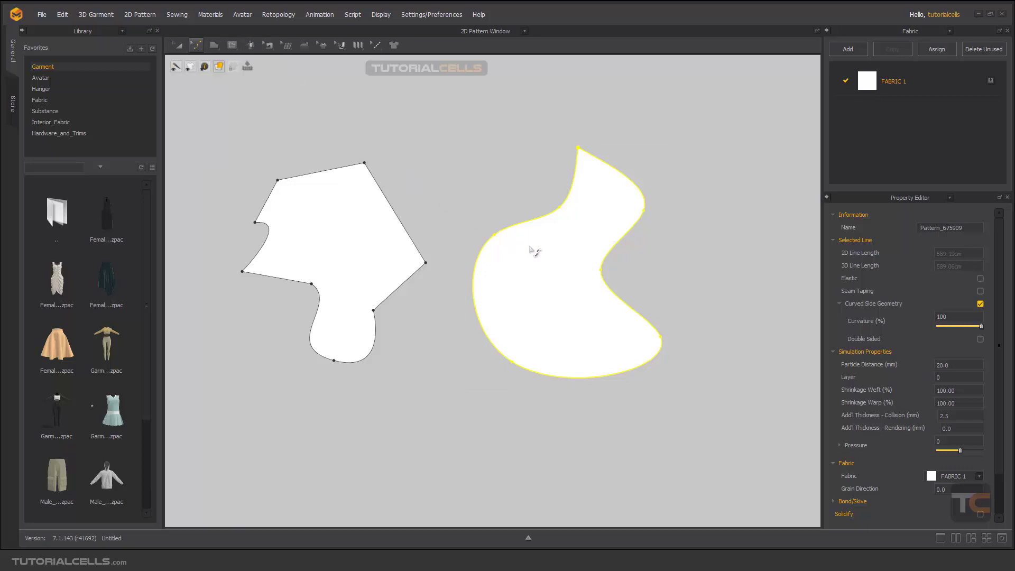
pyautogui.click(523, 207)
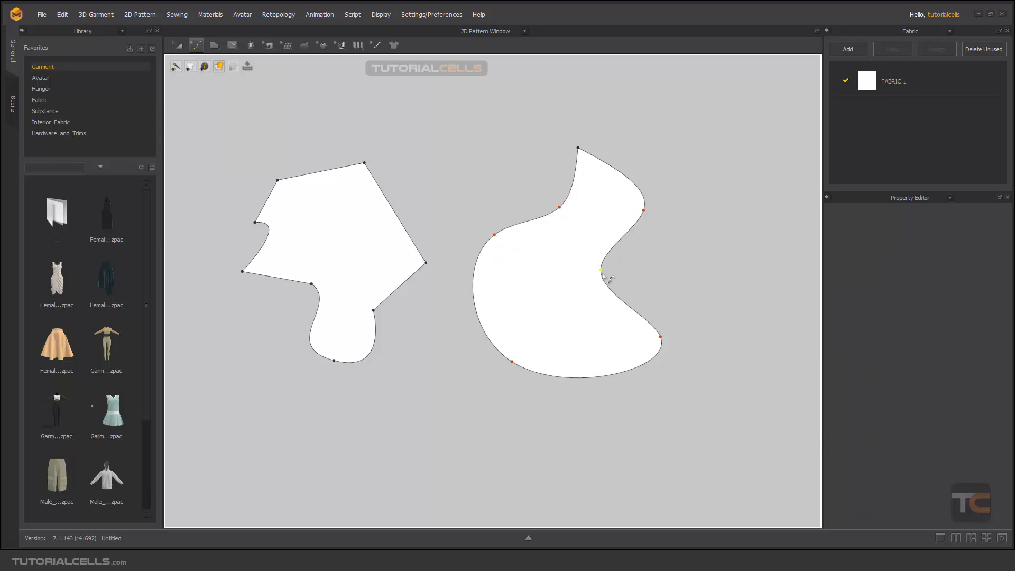
pyautogui.moveTo(603, 274)
pyautogui.mouseDown()
pyautogui.moveTo(625, 276)
pyautogui.moveTo(601, 280)
pyautogui.mouseUp()
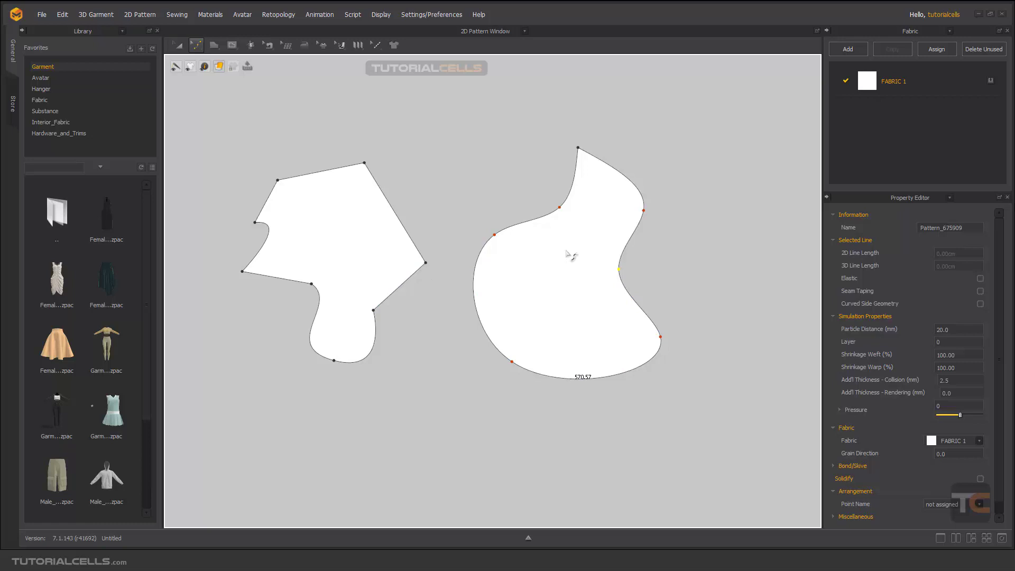
# Shift the curved pattern slightly left with Transform Pattern and delete both patterns
pyautogui.click(178, 45)
pyautogui.moveTo(553, 231); pyautogui.dragTo(534, 228)
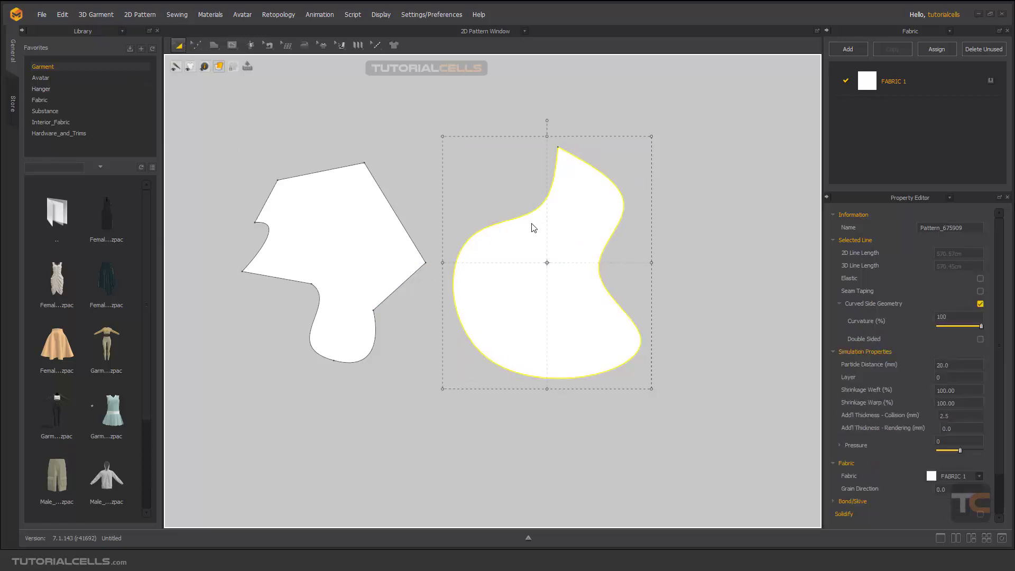
pyautogui.press('Delete')
pyautogui.click(376, 215)
pyautogui.press('Delete')
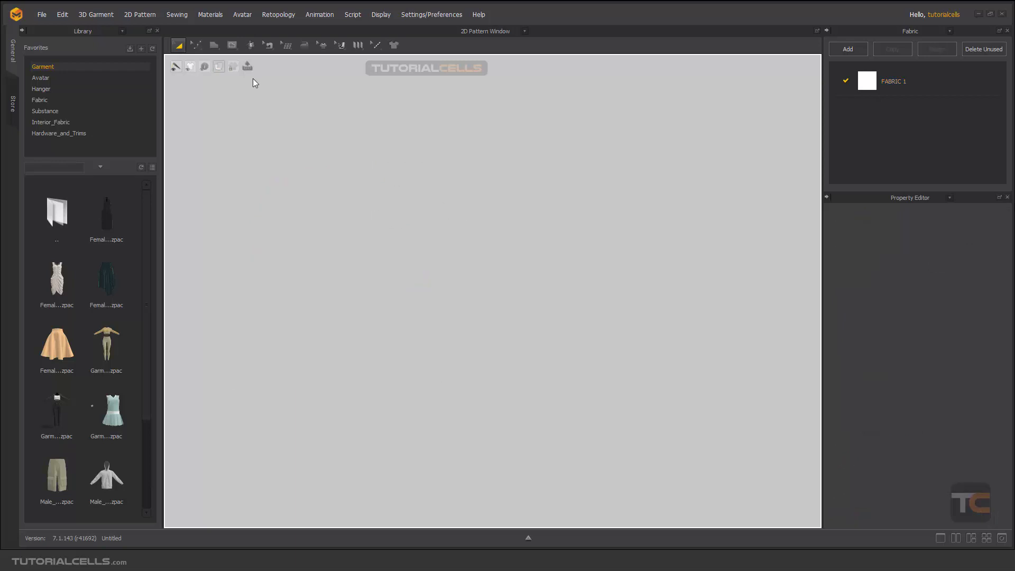
# Start a new polygon with a straight first edge of about 80 cm, opening its Create Polygon settings clear of the drawing
pyautogui.click(213, 45)
pyautogui.click(224, 70)
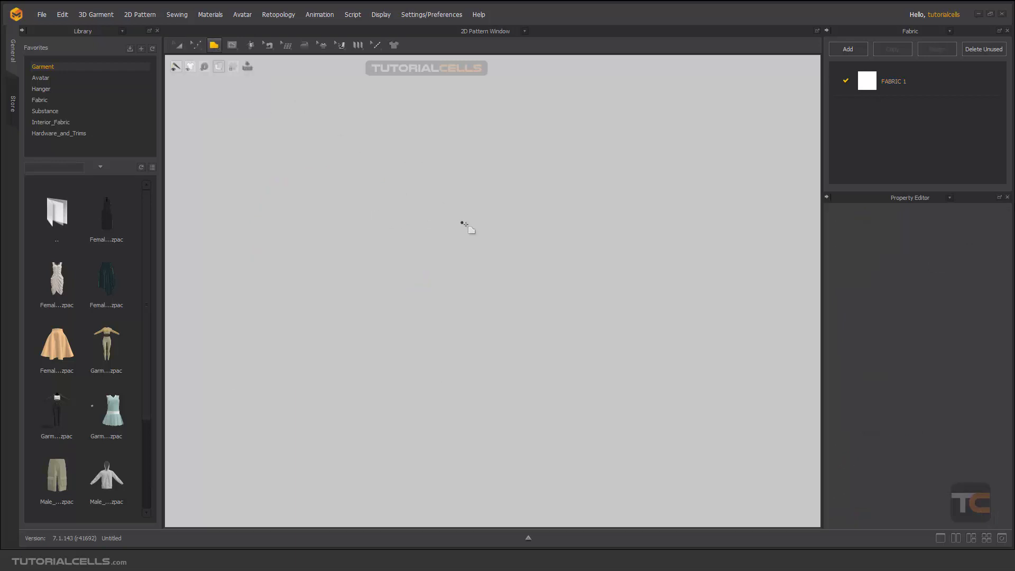
pyautogui.click(489, 240)
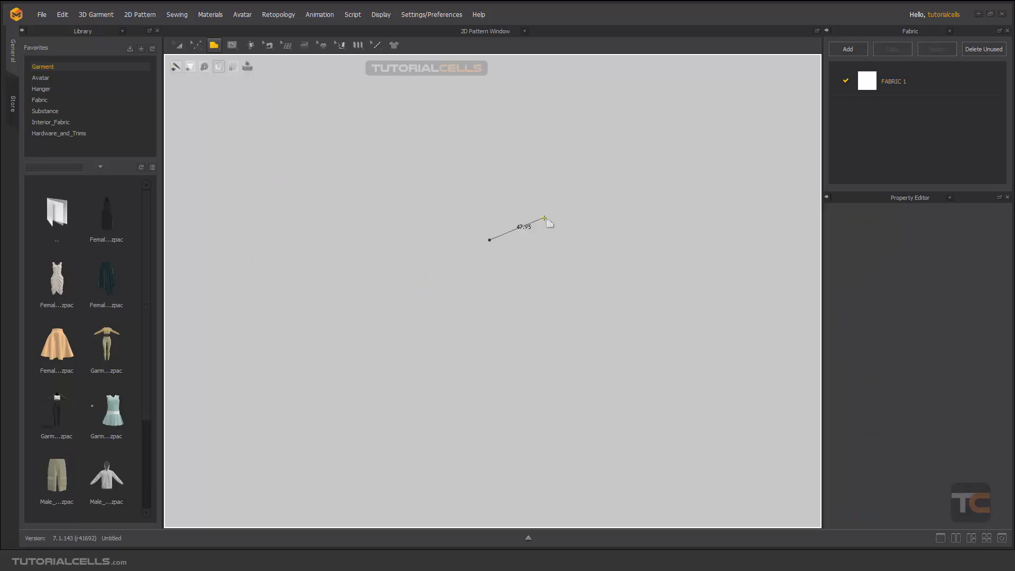
pyautogui.rightClick(580, 205)
pyautogui.moveTo(537, 186); pyautogui.dragTo(361, 165)
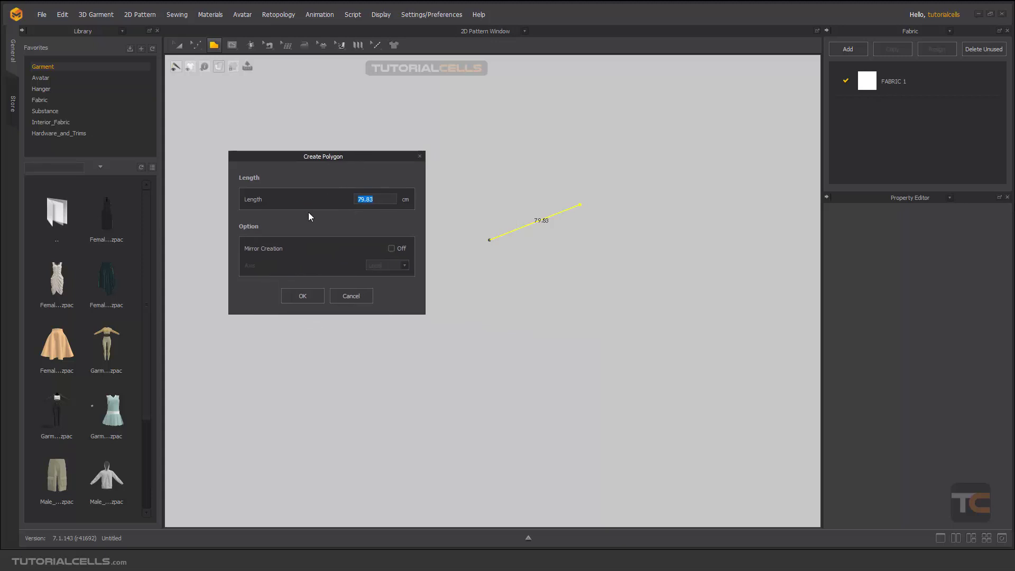
# Turn on Mirror Creation for the first edge, try the X-Axis, and create the mirrored edge about the Y-Axis
pyautogui.click(391, 249)
pyautogui.click(407, 266)
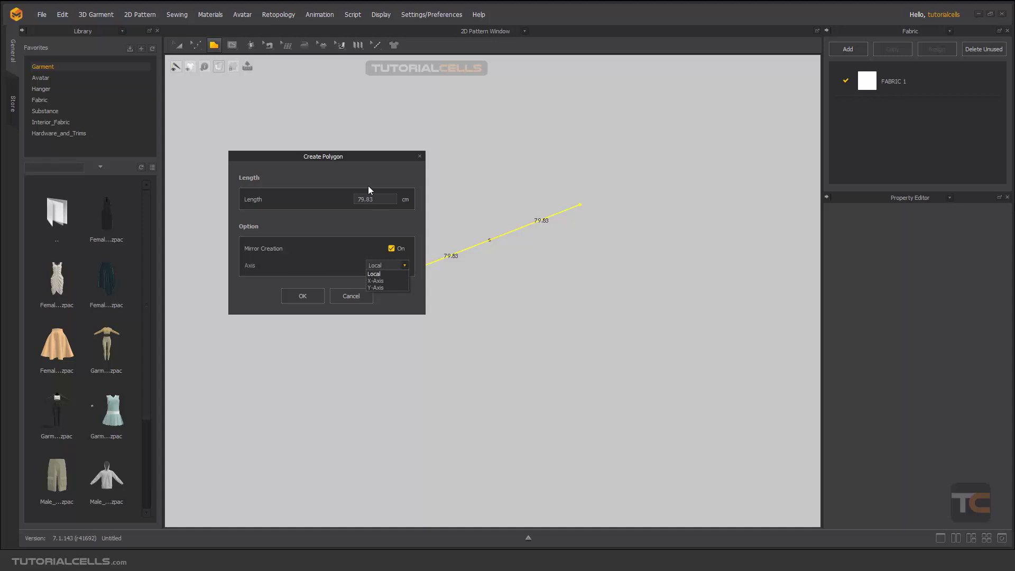
pyautogui.moveTo(372, 161); pyautogui.dragTo(326, 153)
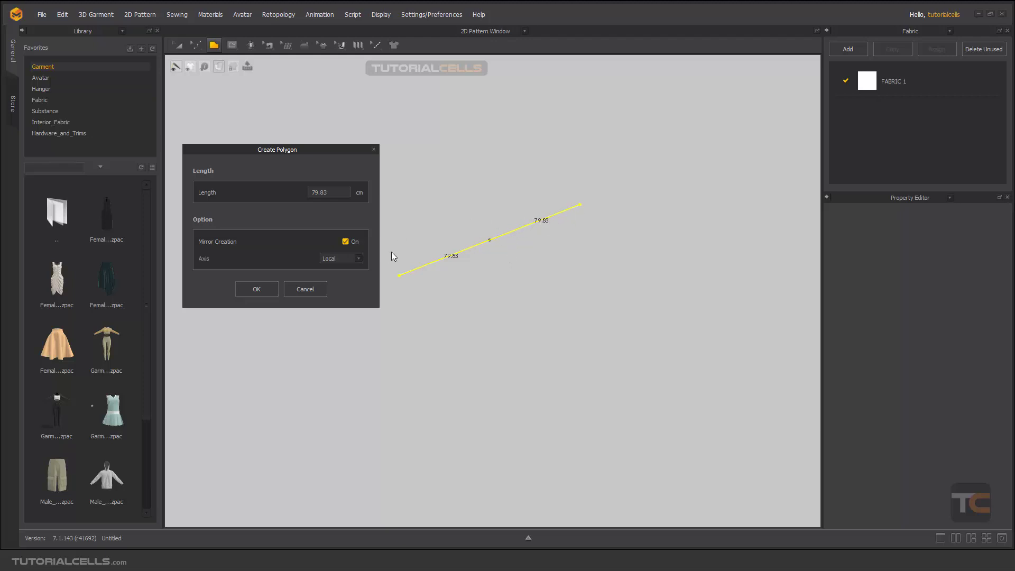
pyautogui.click(359, 258)
pyautogui.click(347, 273)
pyautogui.click(356, 259)
pyautogui.click(342, 280)
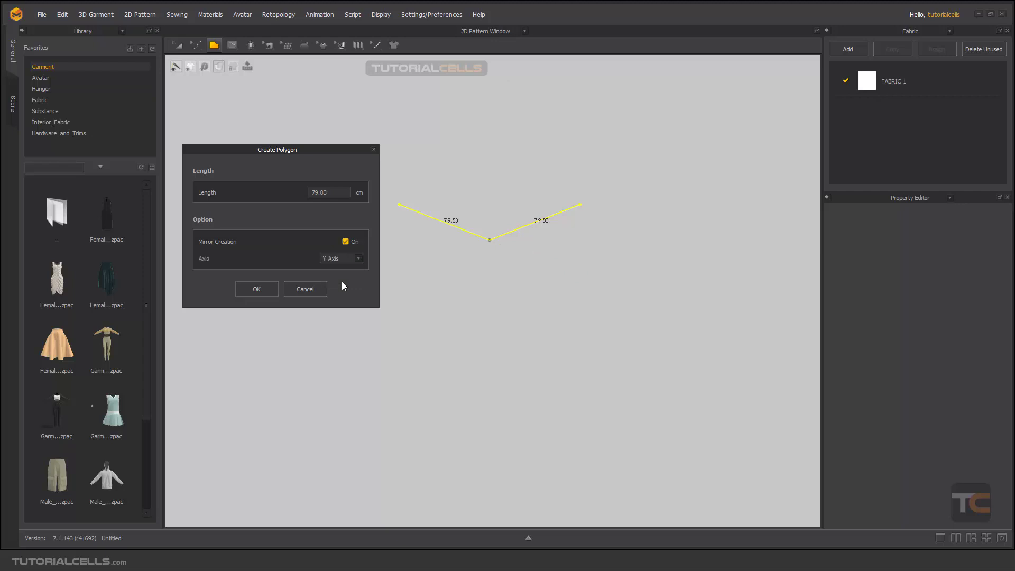
pyautogui.click(257, 289)
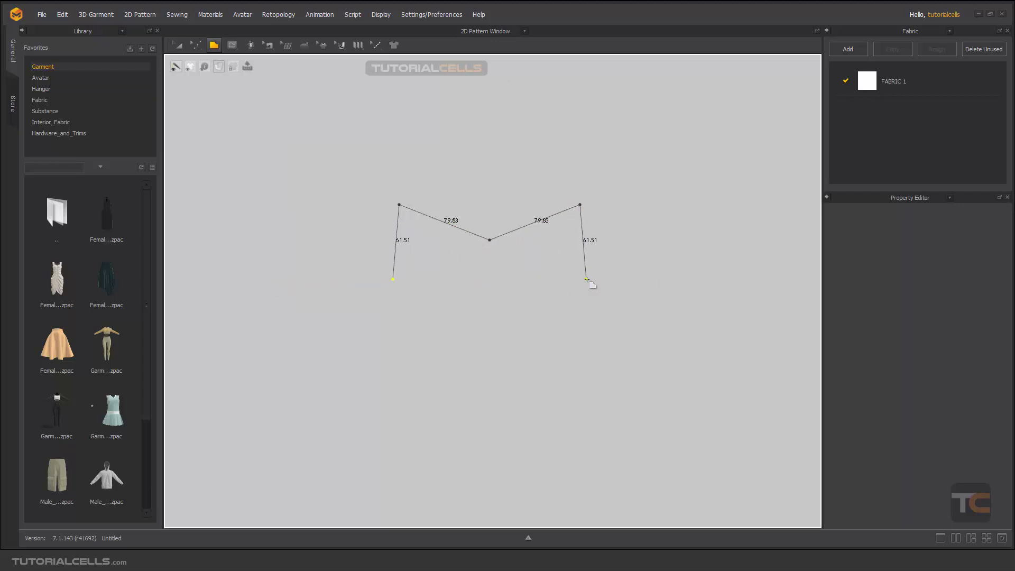
# Complete the mirrored outline with a straight edge of about 95 cm, curves of about 99 and 128 cm, and a bottom edge ending on the mirror axis
pyautogui.moveTo(603, 274); pyautogui.dragTo(577, 214, button='middle')
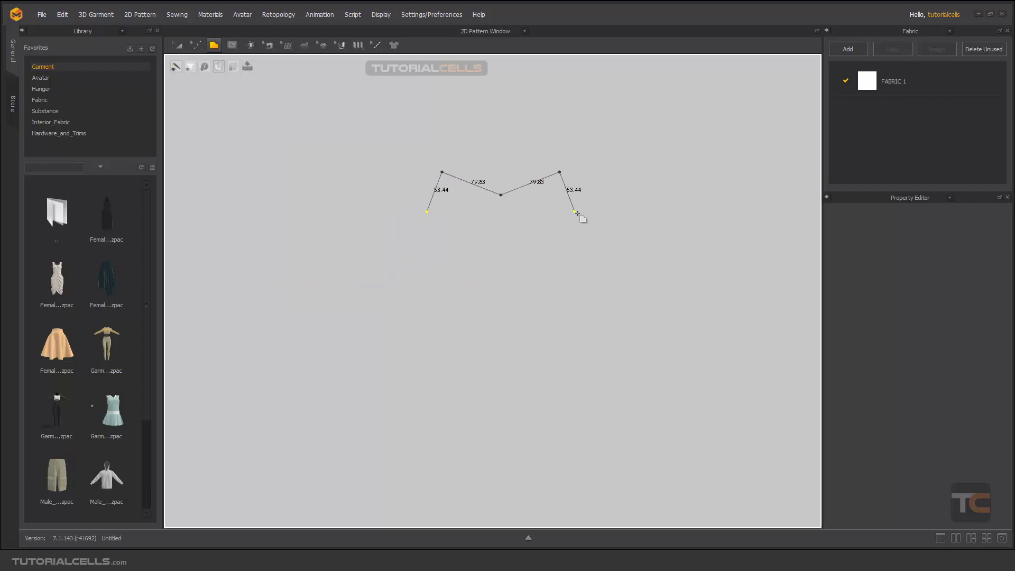
pyautogui.click(599, 235)
pyautogui.moveTo(566, 304); pyautogui.dragTo(572, 330)
pyautogui.moveTo(559, 402); pyautogui.dragTo(549, 402)
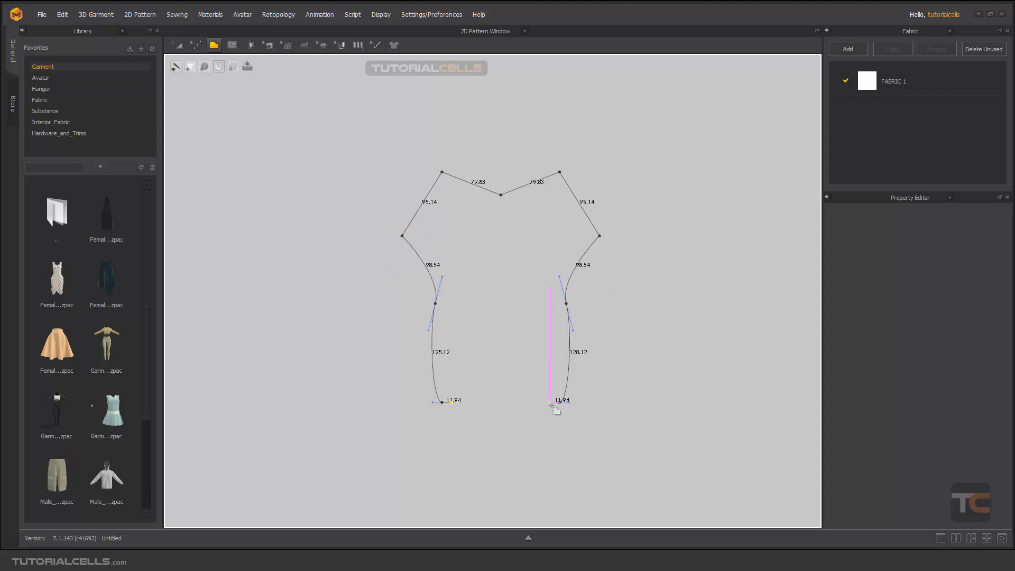
pyautogui.click(501, 402)
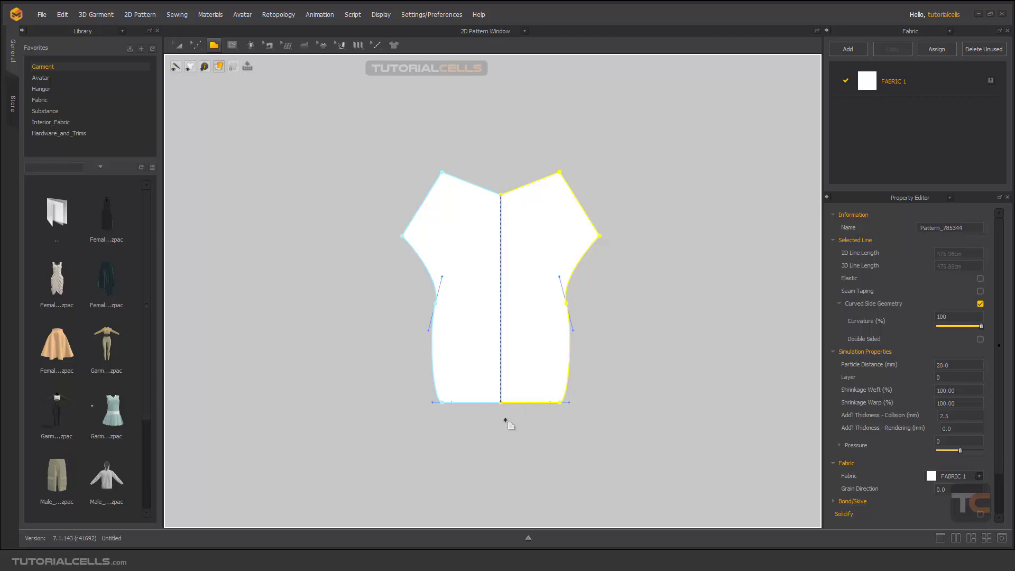
# Widen the symmetric pattern's neckline by moving its upper-right corner outwards and slightly down with Edit Pattern
pyautogui.click(179, 46)
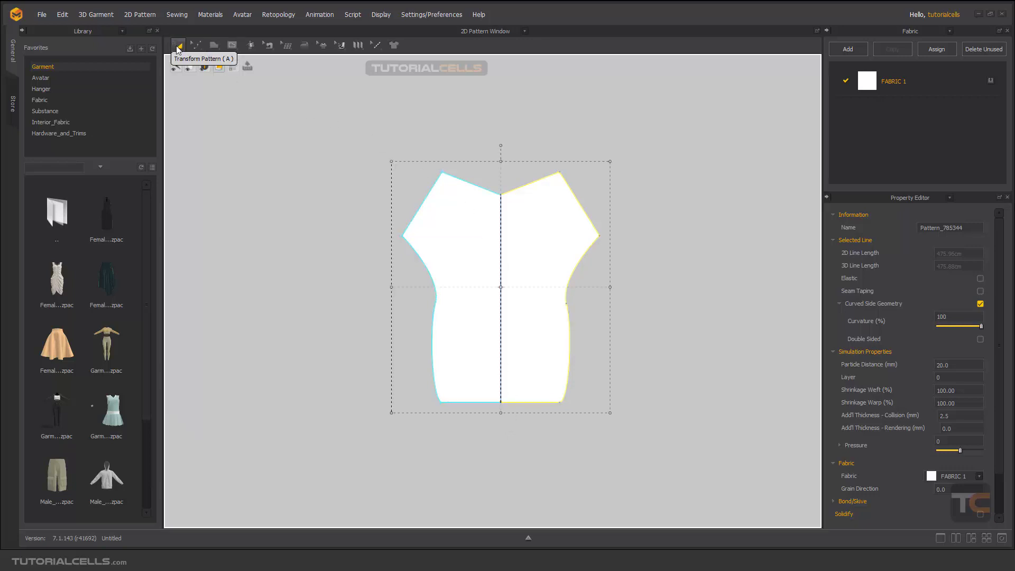
pyautogui.click(195, 47)
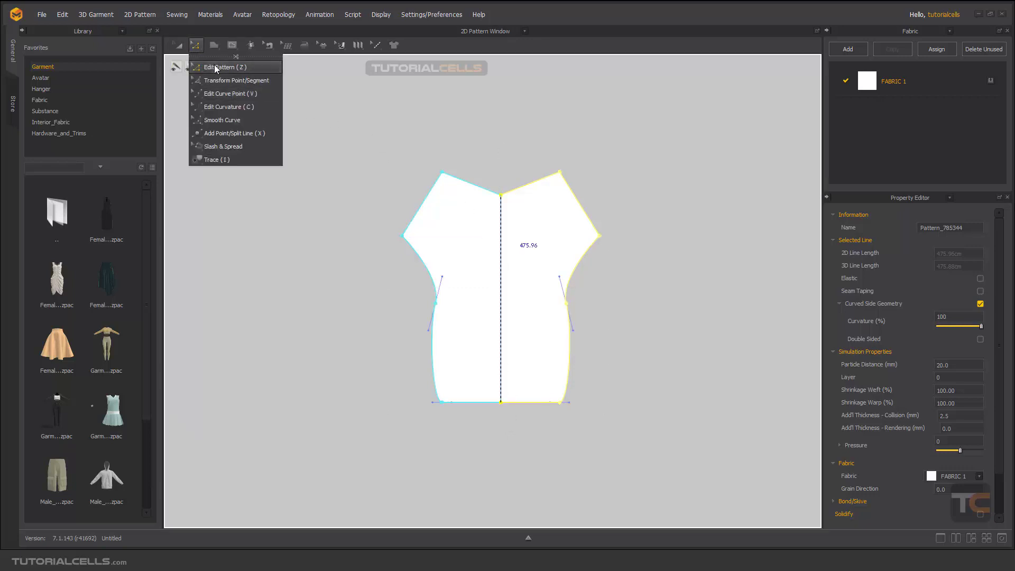
pyautogui.click(576, 145)
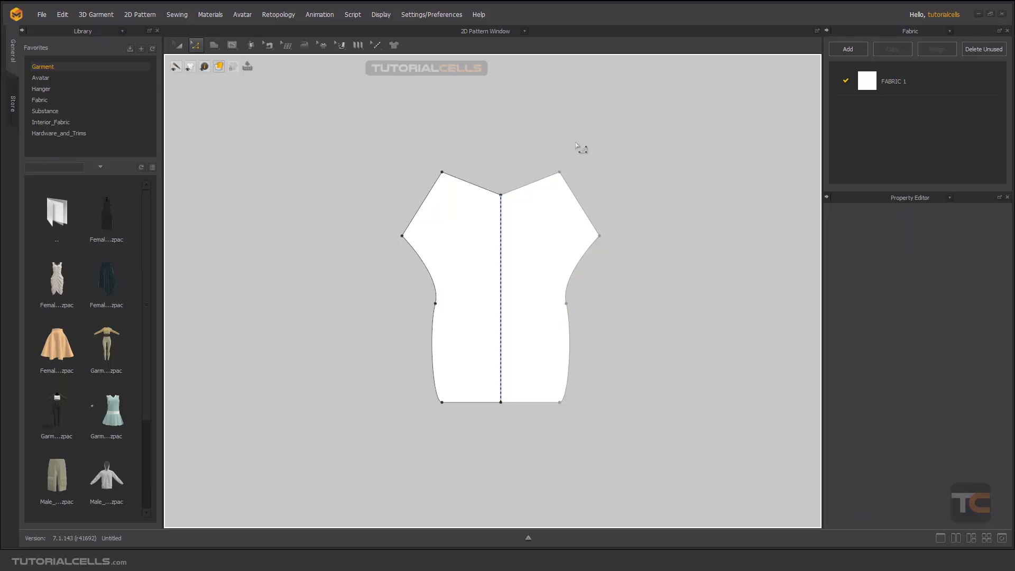
pyautogui.moveTo(561, 174); pyautogui.dragTo(593, 187)
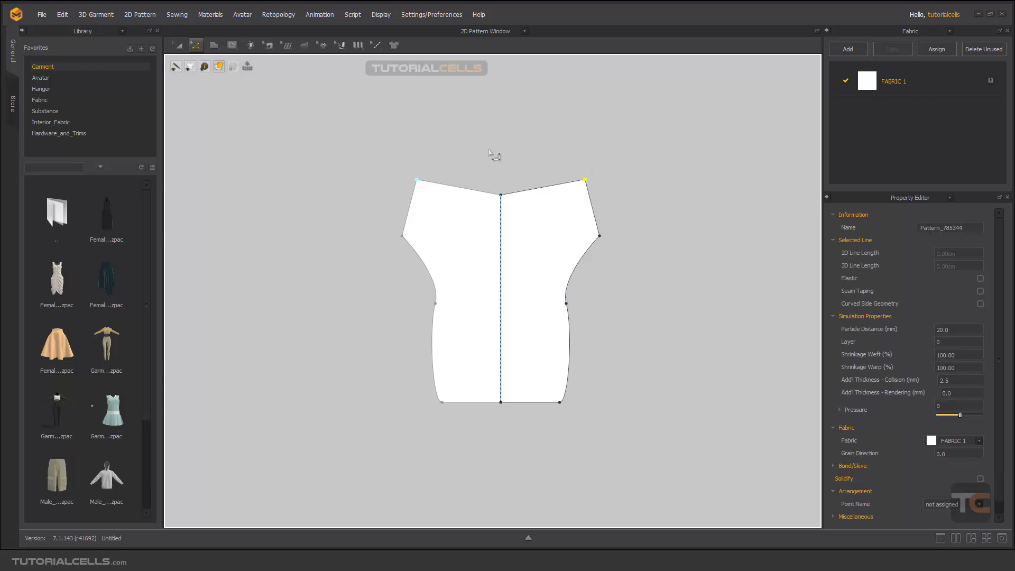
pyautogui.click(475, 177)
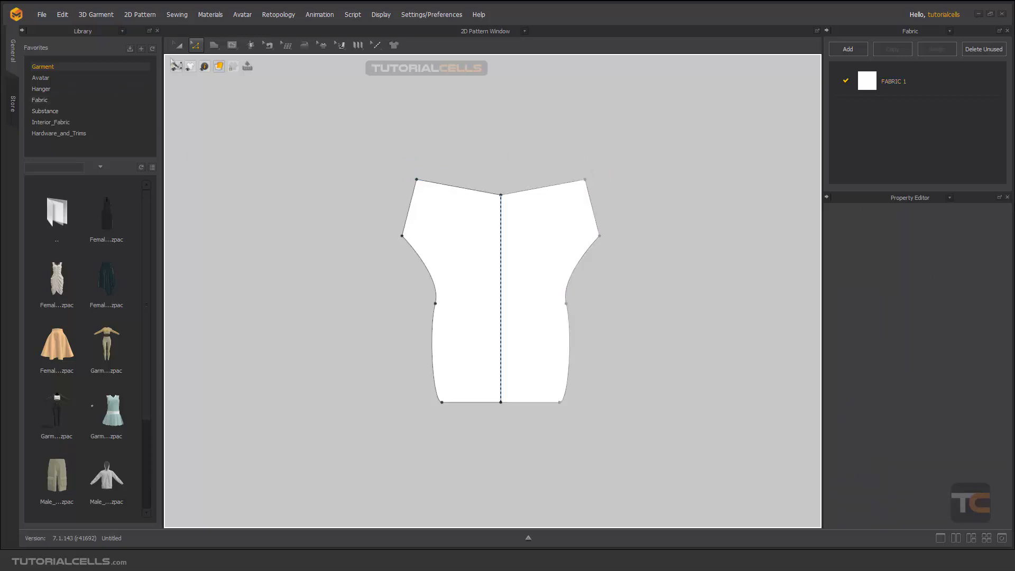
# Move the whole symmetric pattern left and slightly up with Transform Pattern
pyautogui.click(178, 45)
pyautogui.click(483, 226)
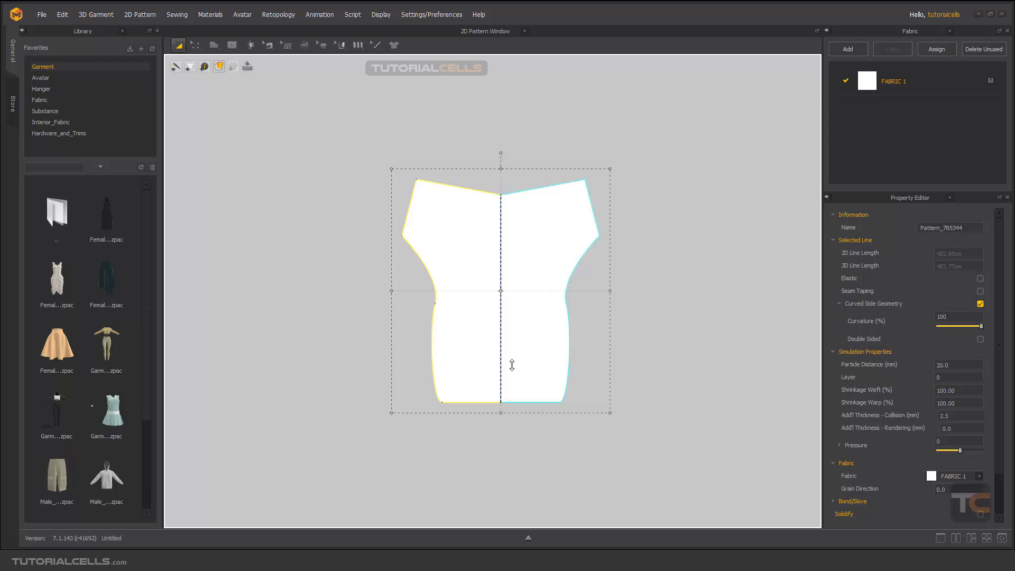
pyautogui.moveTo(512, 363); pyautogui.dragTo(462, 326)
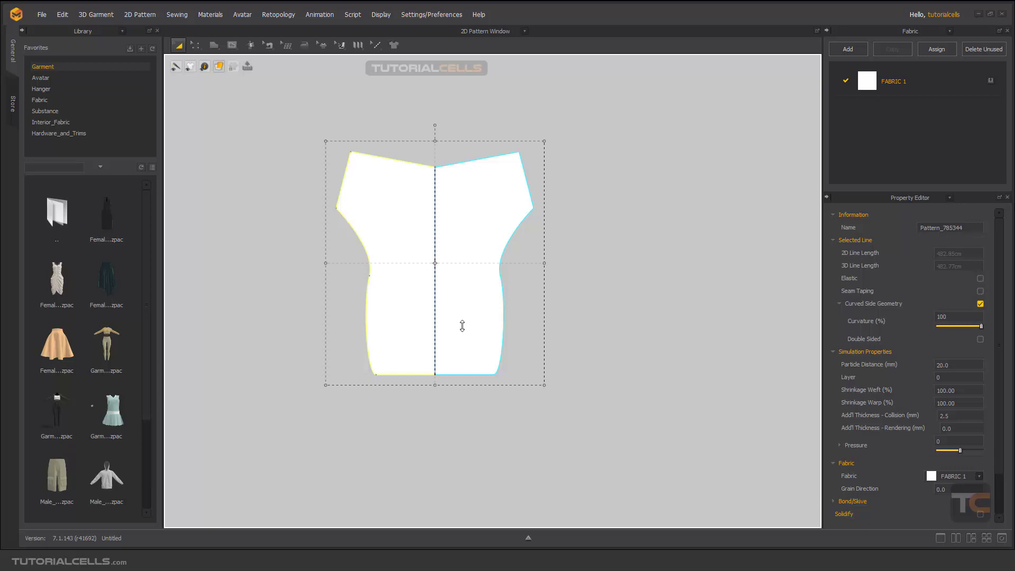
# Delete the symmetric pattern and draw a rectangle about 193 cm wide and 158 cm high in the emptied pattern area
pyautogui.press('Delete')
pyautogui.click(214, 45)
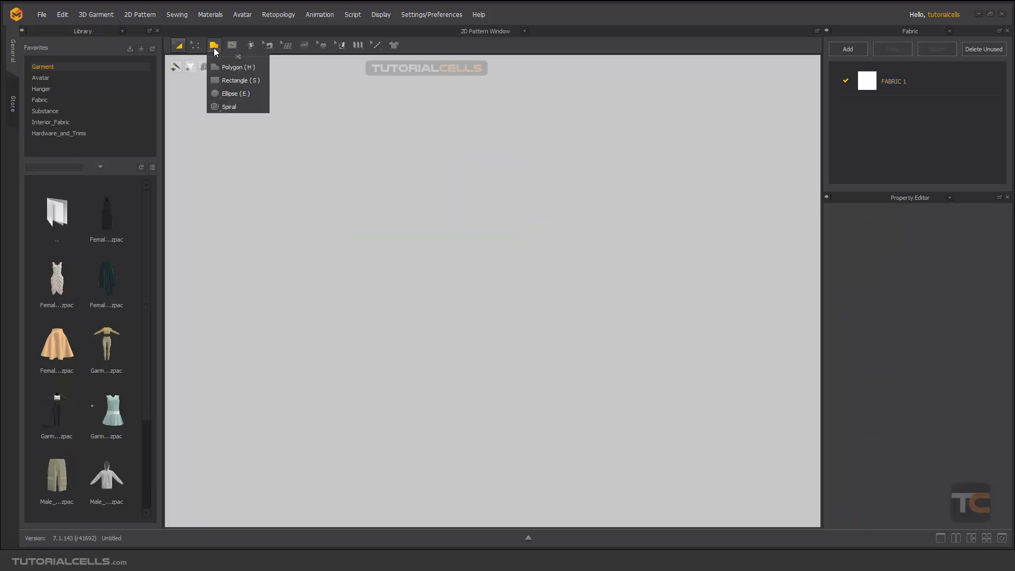
pyautogui.click(243, 81)
pyautogui.moveTo(413, 173); pyautogui.dragTo(564, 298)
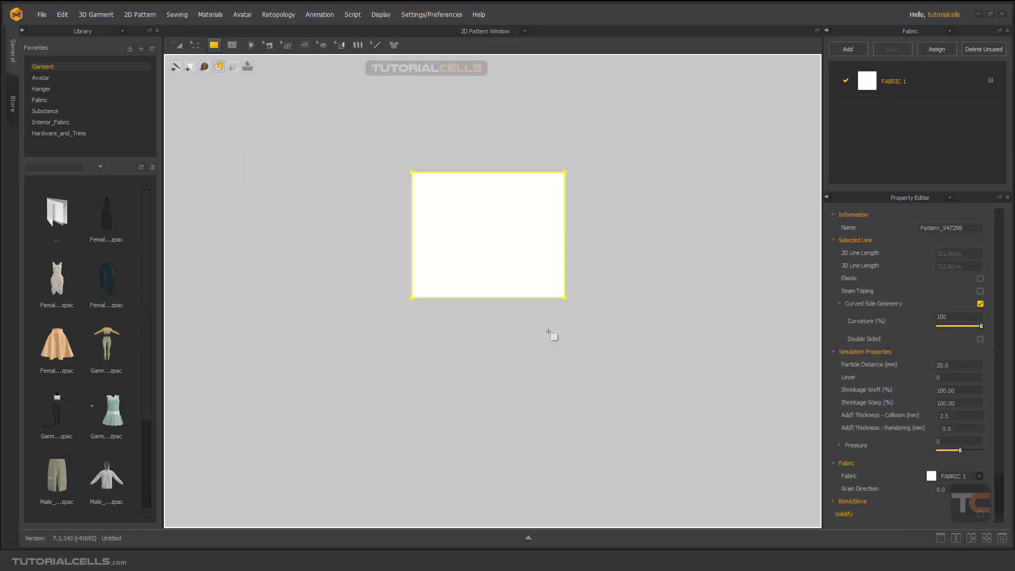
# Draw a strip of about 218 by 17 cm below, a square of about 65 cm and a rectangle of about 104 by 98 cm beside it
pyautogui.moveTo(455, 331); pyautogui.dragTo(627, 344)
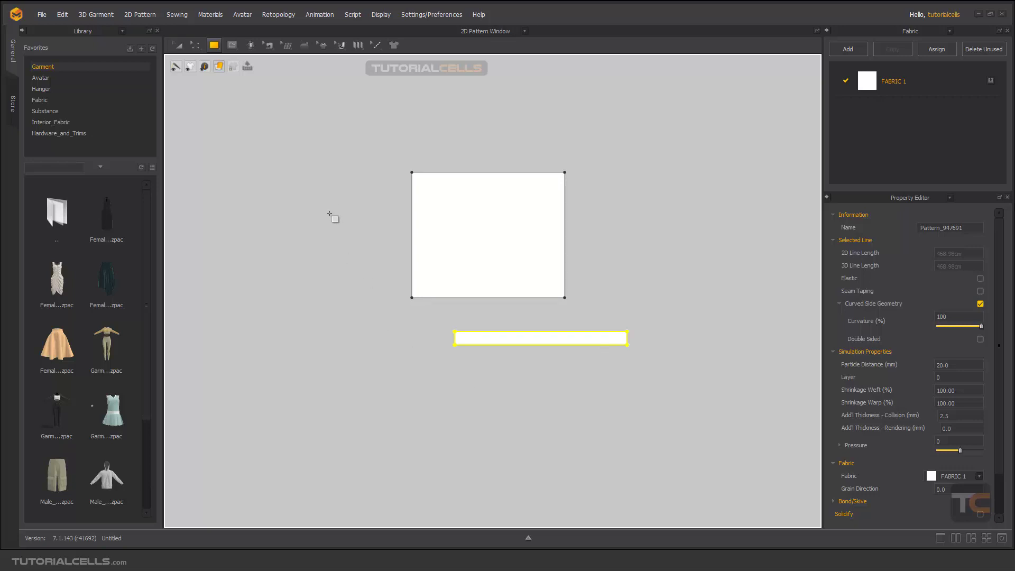
pyautogui.moveTo(321, 194); pyautogui.dragTo(372, 246)
pyautogui.moveTo(602, 267); pyautogui.dragTo(483, 274, button='right')
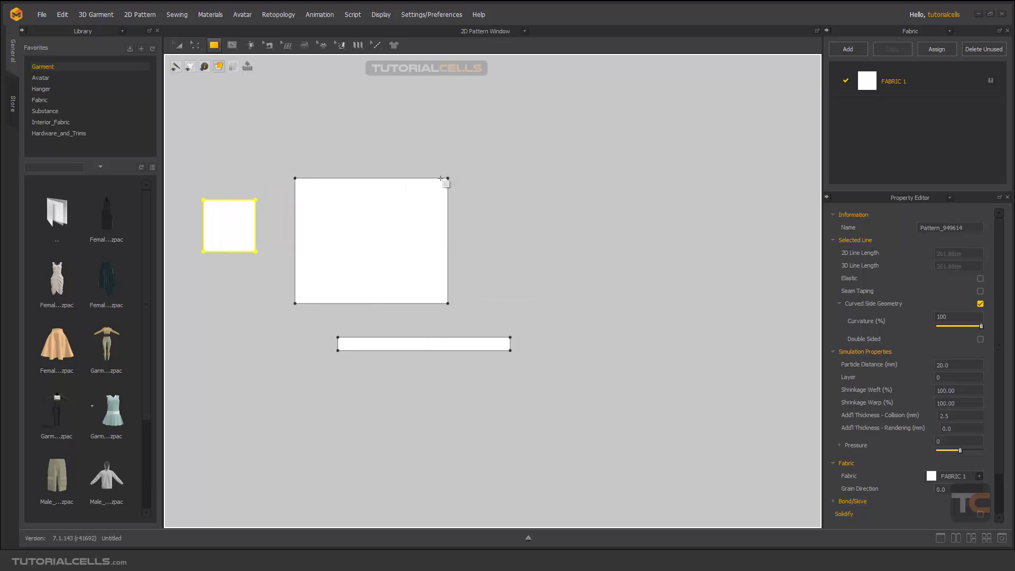
pyautogui.moveTo(552, 190); pyautogui.dragTo(635, 268)
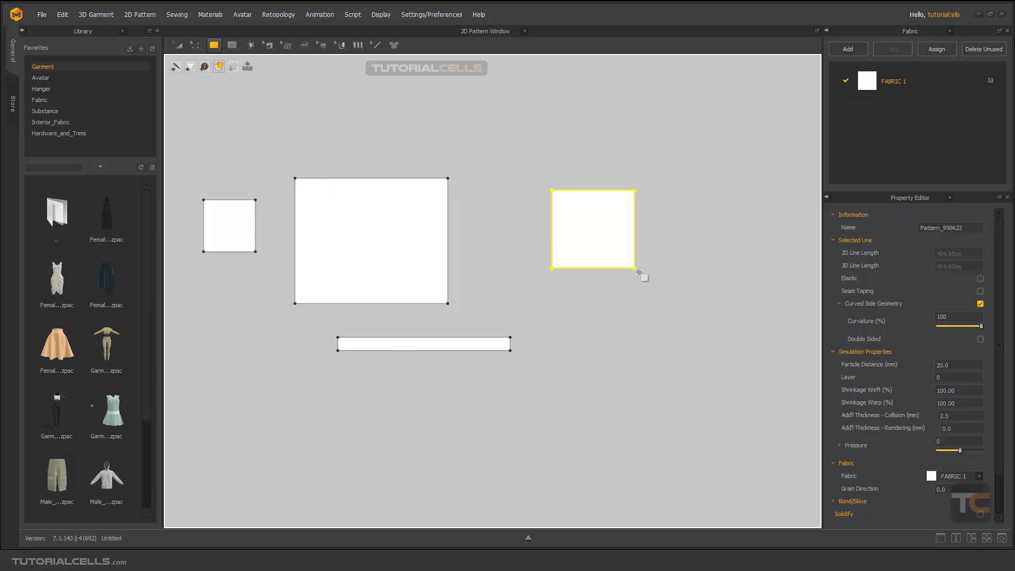
# Place a rectangle by numeric size below the 104 cm wide one and try heights of 90 and 51 cm
pyautogui.rightClick(614, 307)
pyautogui.click(598, 340)
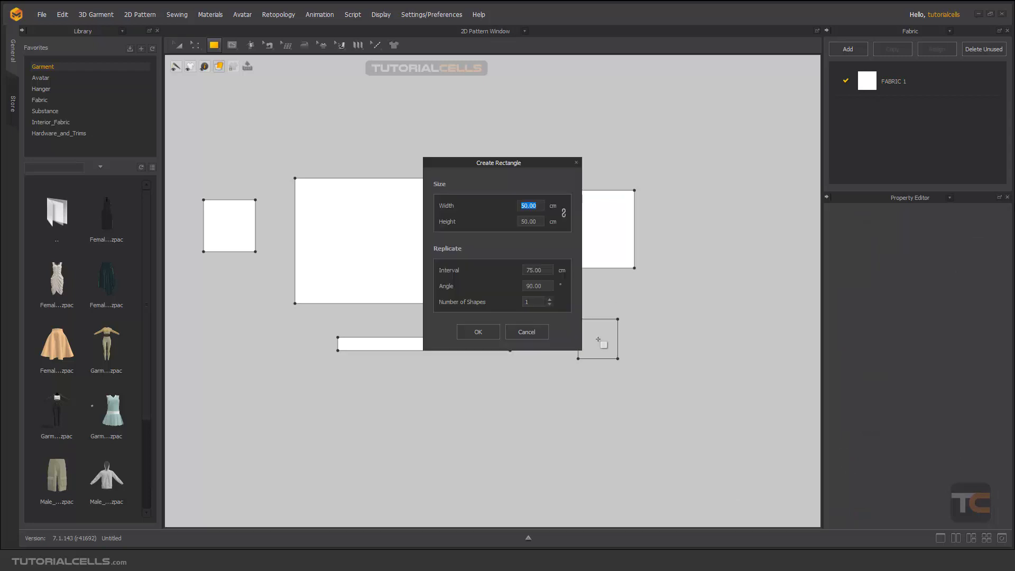
pyautogui.moveTo(533, 163); pyautogui.dragTo(480, 198)
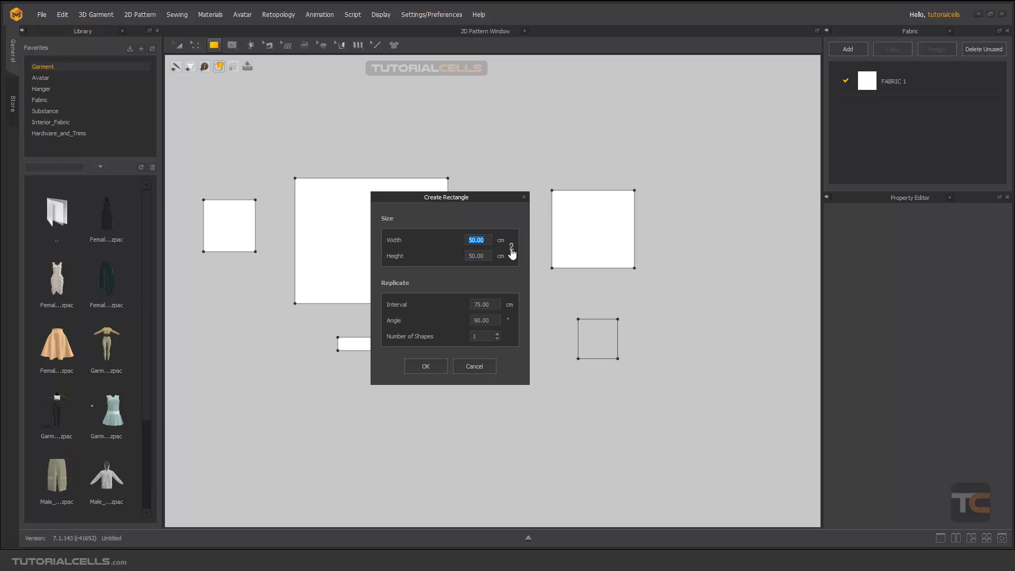
pyautogui.moveTo(488, 256); pyautogui.dragTo(453, 255)
pyautogui.write('50')
pyautogui.write('90')
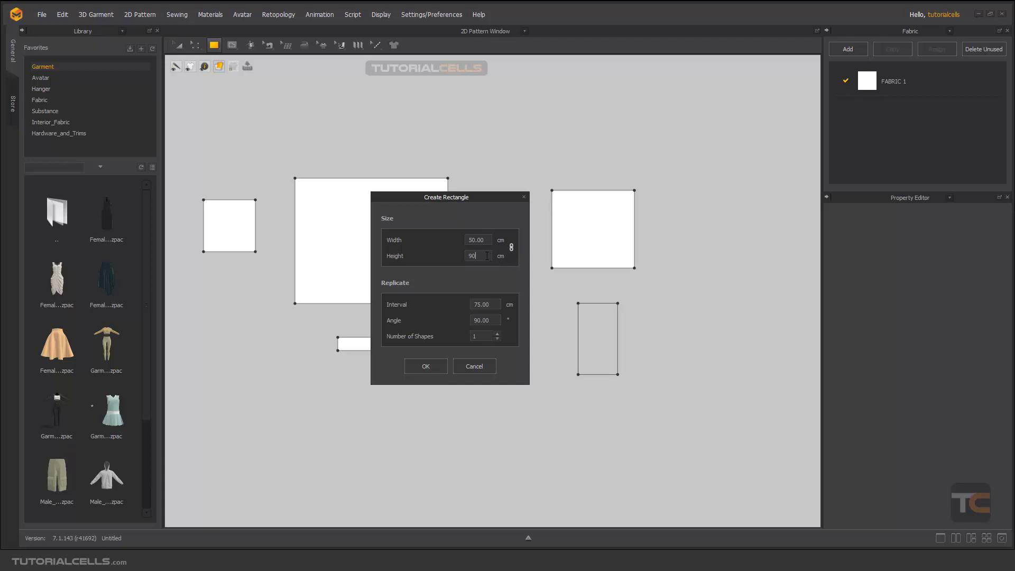
pyautogui.moveTo(487, 256); pyautogui.dragTo(448, 262)
pyautogui.write('51')
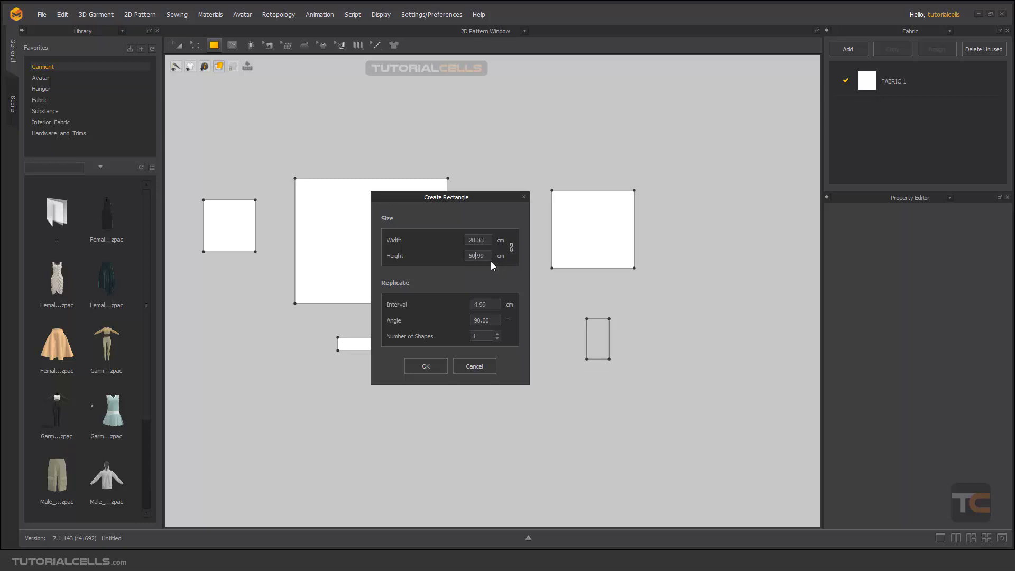
# Set the width and height to 50 cm, link the proportions, change the height to 60 cm and create the square
pyautogui.moveTo(486, 242); pyautogui.dragTo(466, 258)
pyautogui.write('5050')
pyautogui.click(511, 250)
pyautogui.moveTo(485, 255); pyautogui.dragTo(453, 255)
pyautogui.write('60')
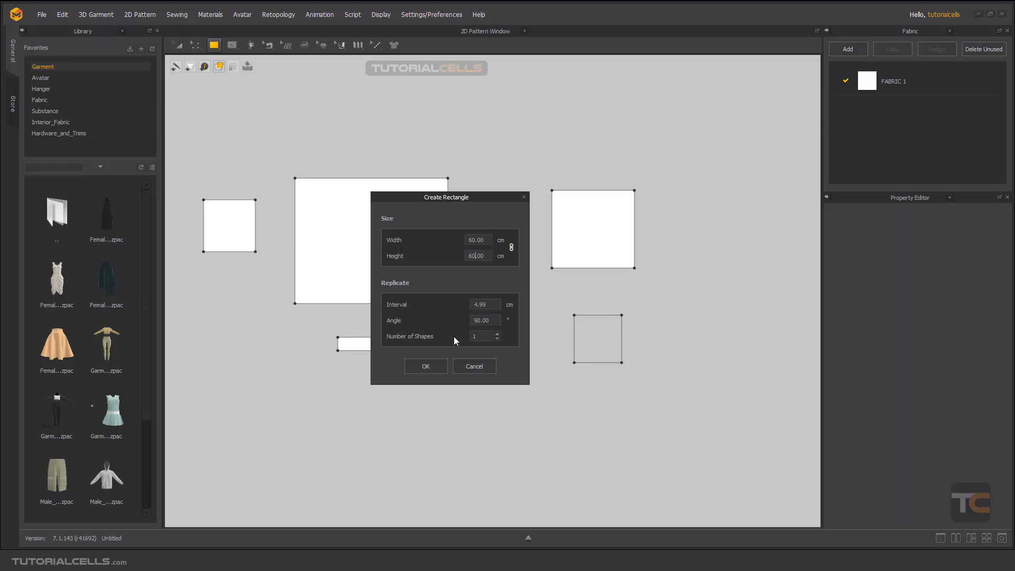
pyautogui.click(456, 366)
pyautogui.click(574, 350)
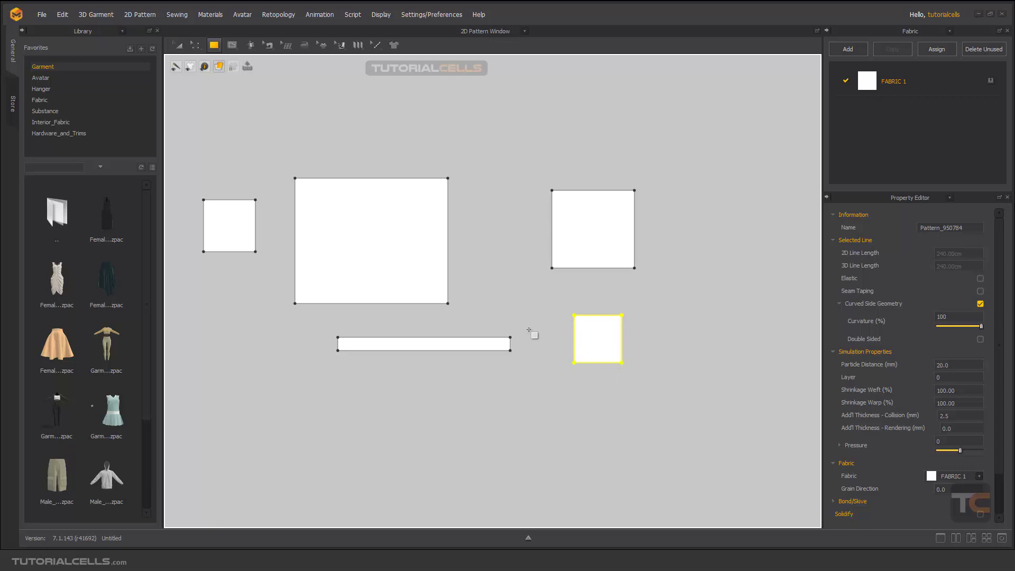
# Show the line lengths on all patterns to check their edges, and hide them again
pyautogui.moveTo(204, 66)
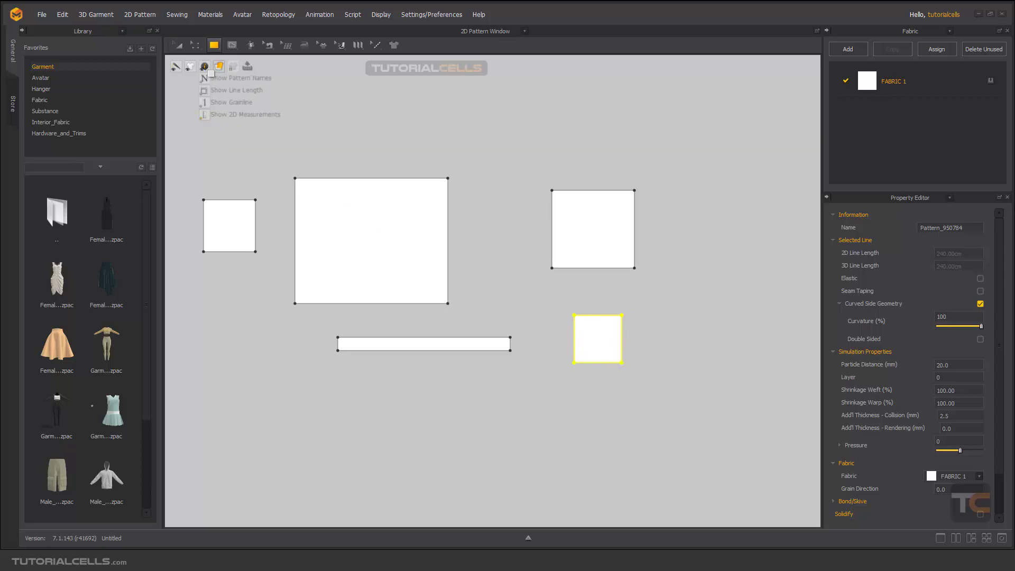
pyautogui.click(215, 91)
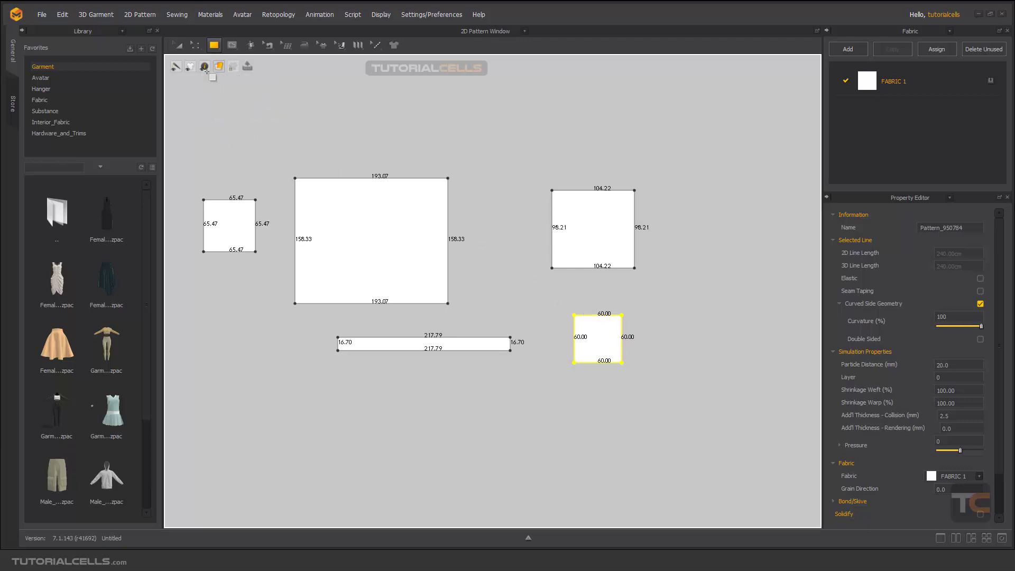
pyautogui.moveTo(205, 72)
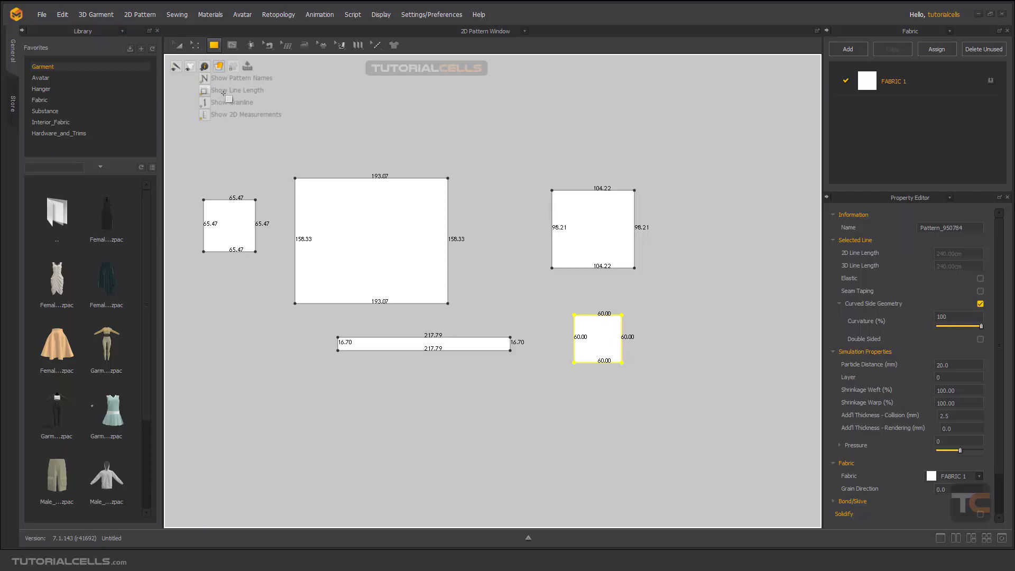
pyautogui.click(224, 93)
pyautogui.click(223, 93)
pyautogui.click(223, 93)
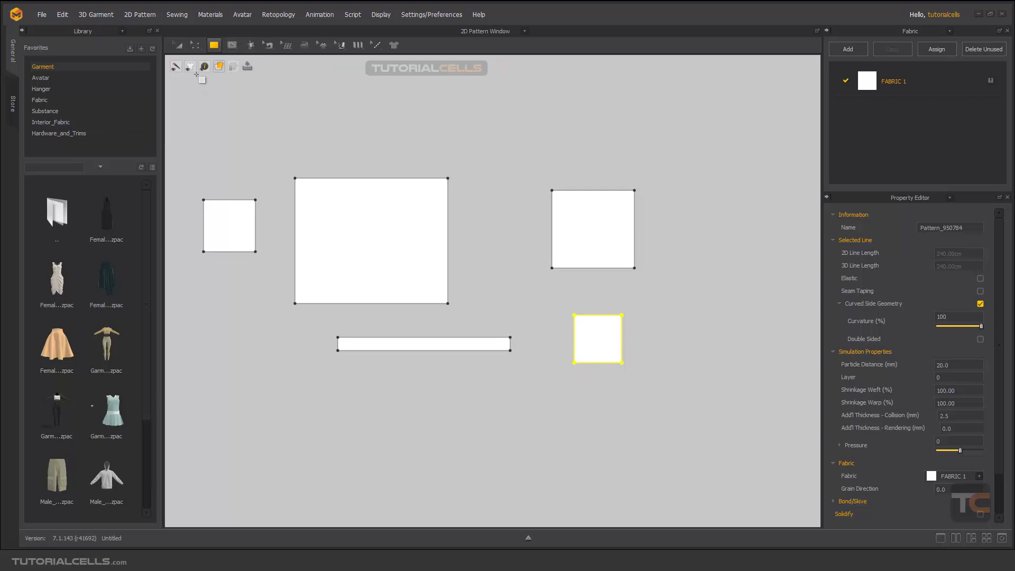
# Move the 60 cm square up beside the upper-right corner of the 104 cm wide rectangle with Transform Pattern
pyautogui.click(180, 47)
pyautogui.moveTo(590, 327); pyautogui.dragTo(667, 209)
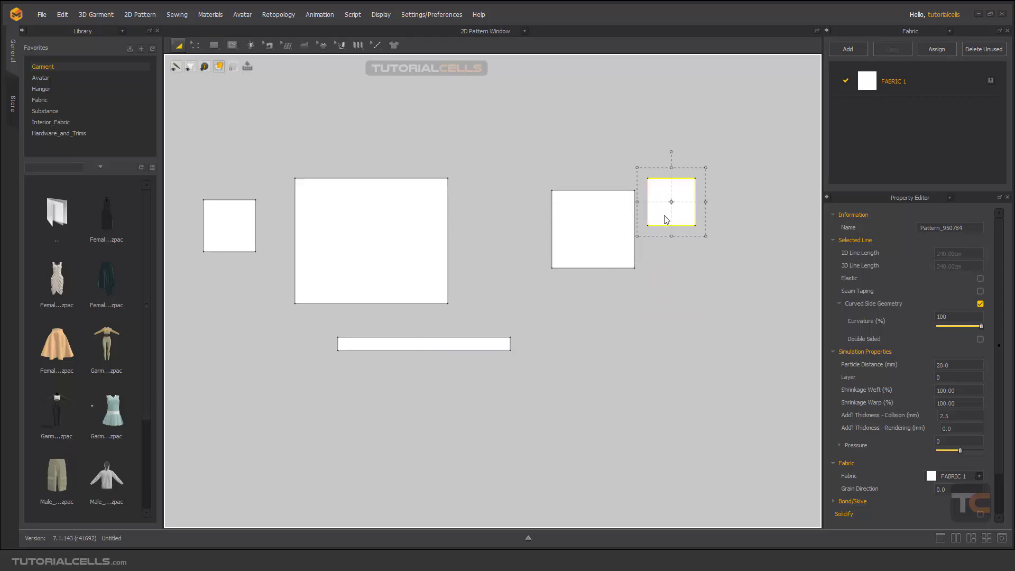
# Draw a wide ellipse with a perimeter of about 376 cm in the empty area to the right of the long strip
pyautogui.click(214, 45)
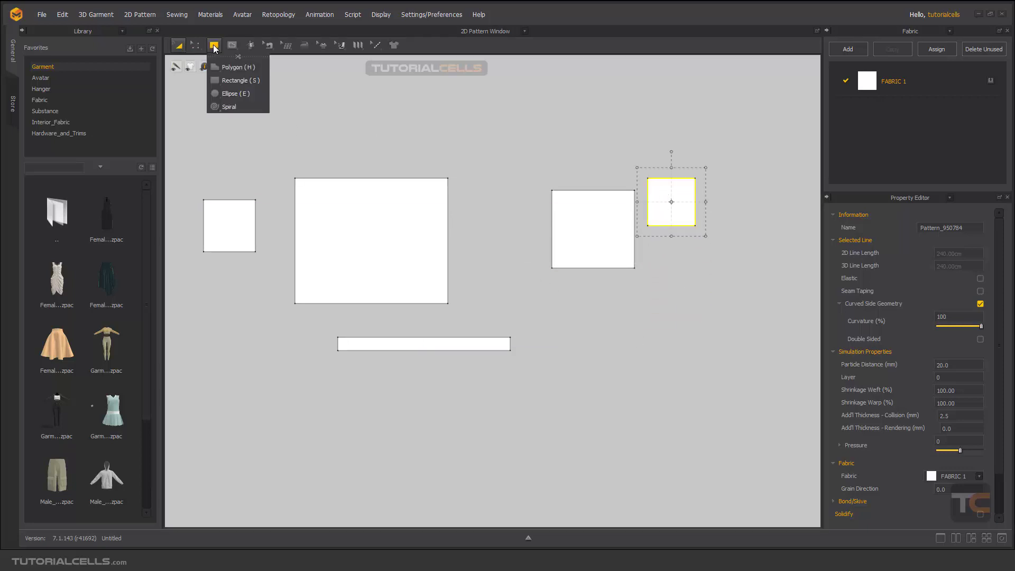
pyautogui.click(236, 94)
pyautogui.moveTo(637, 354); pyautogui.dragTo(544, 304, button='right')
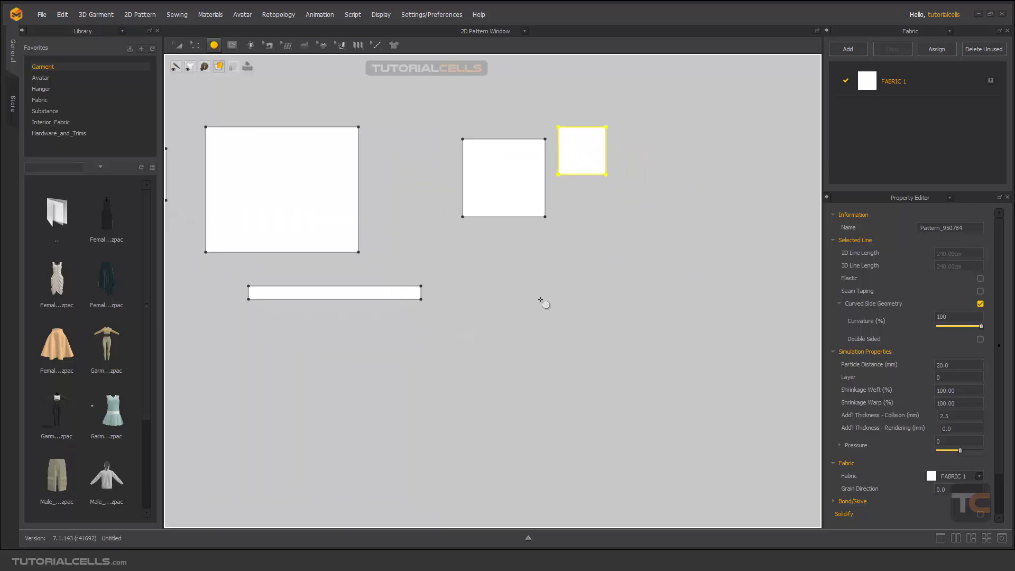
pyautogui.moveTo(512, 271); pyautogui.dragTo(637, 329)
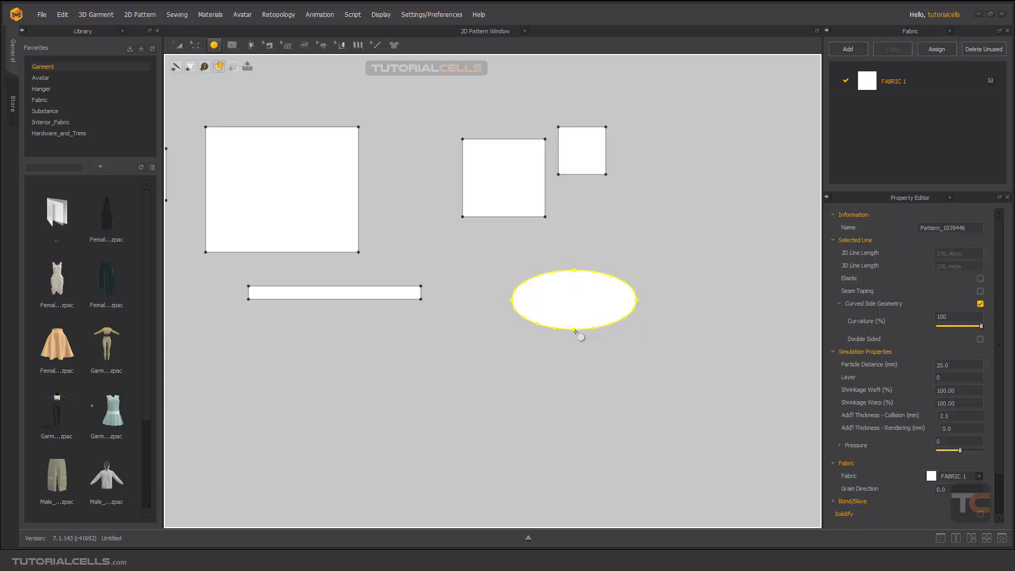
# Move the wide ellipse up and slightly right with Transform Pattern, just below the two smaller squares
pyautogui.click(178, 45)
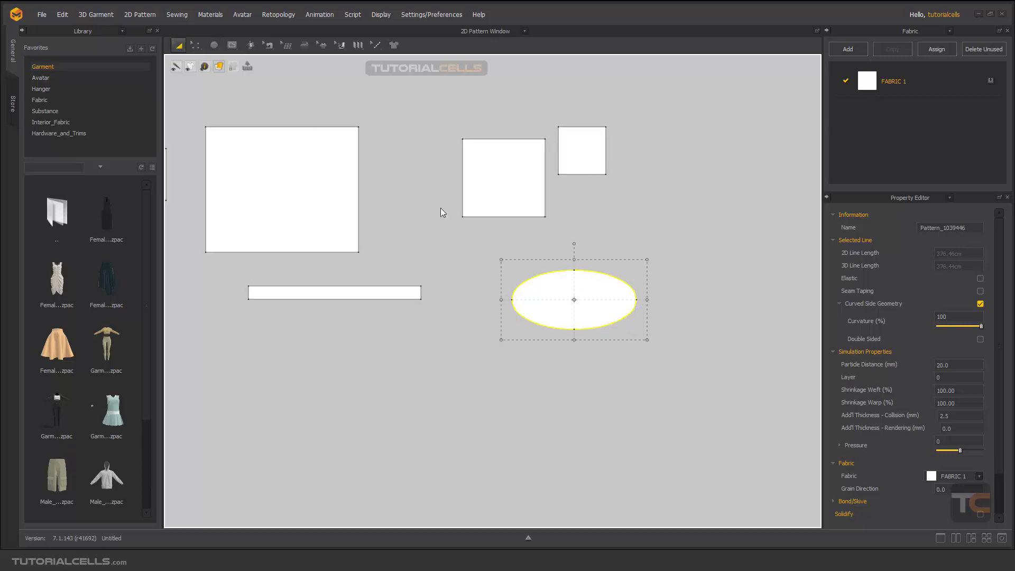
pyautogui.click(648, 230)
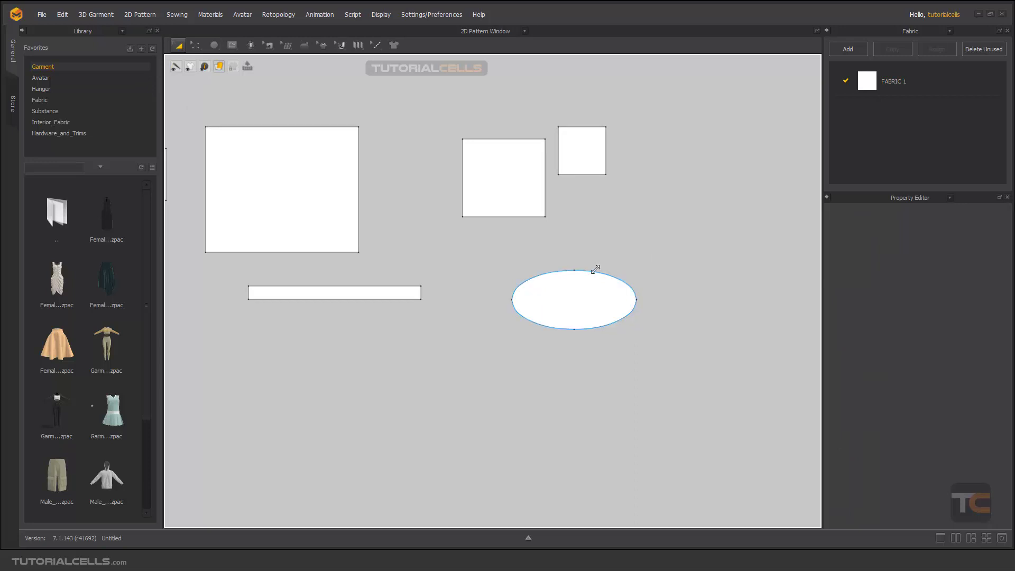
pyautogui.click(556, 296)
pyautogui.moveTo(556, 296); pyautogui.dragTo(583, 256)
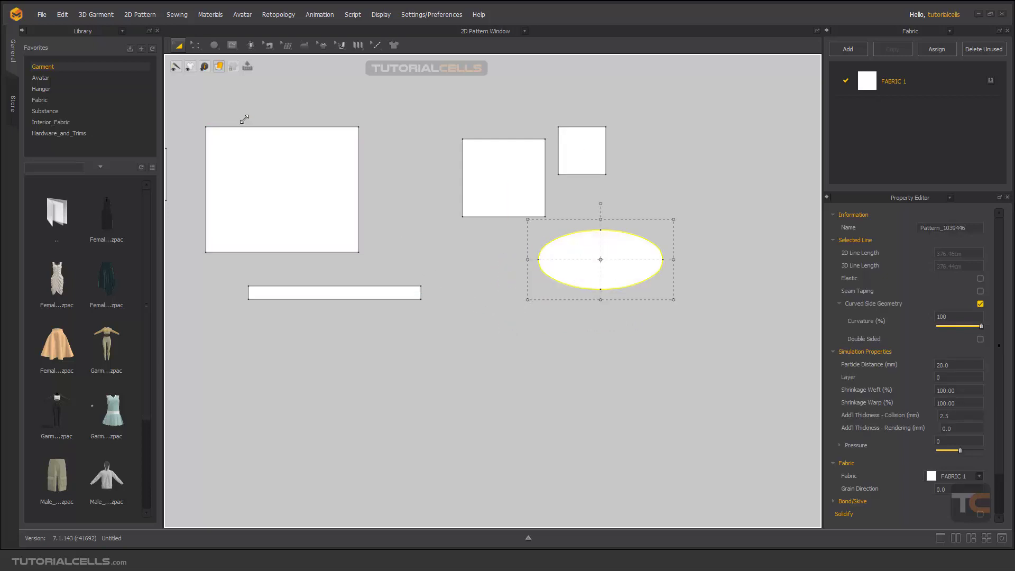
# Draw a perfect circle with a circumference of about 266 cm below the wide ellipse
pyautogui.click(214, 45)
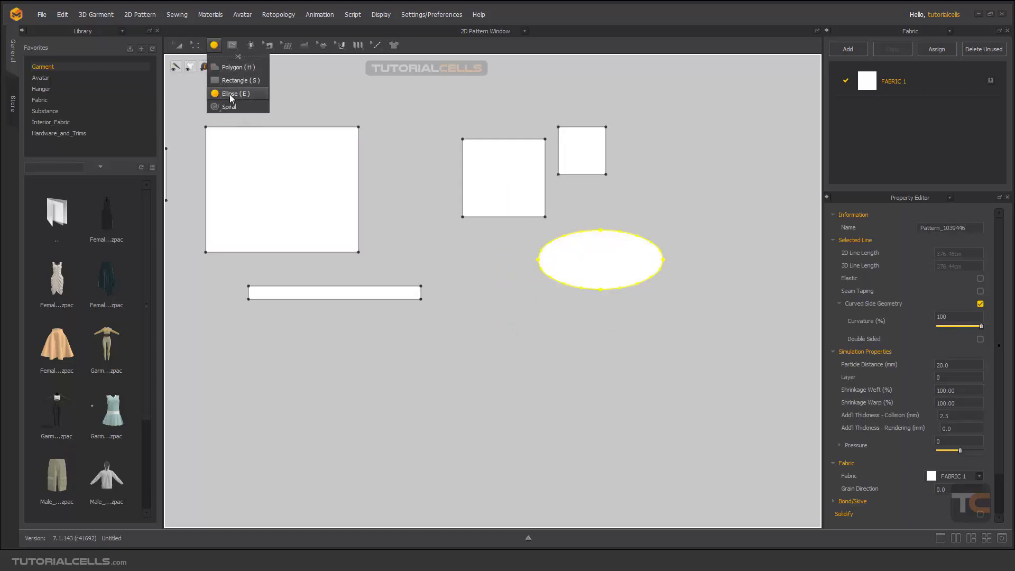
pyautogui.click(230, 94)
pyautogui.moveTo(527, 327); pyautogui.dragTo(594, 393)
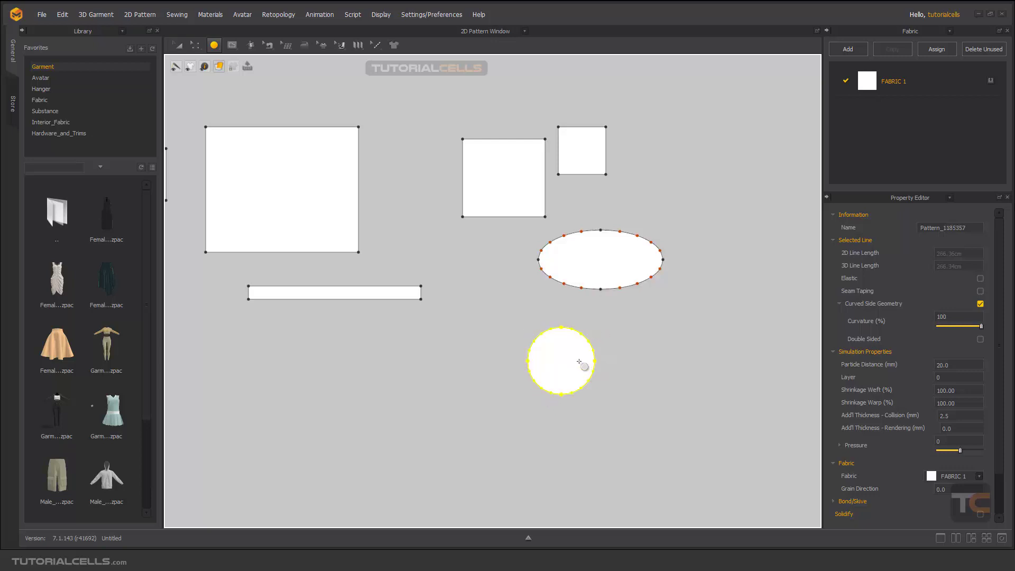
# Start an ellipse by numeric size between the strip and the wide ellipse, with diameter width and height of 50 cm
pyautogui.click(495, 303)
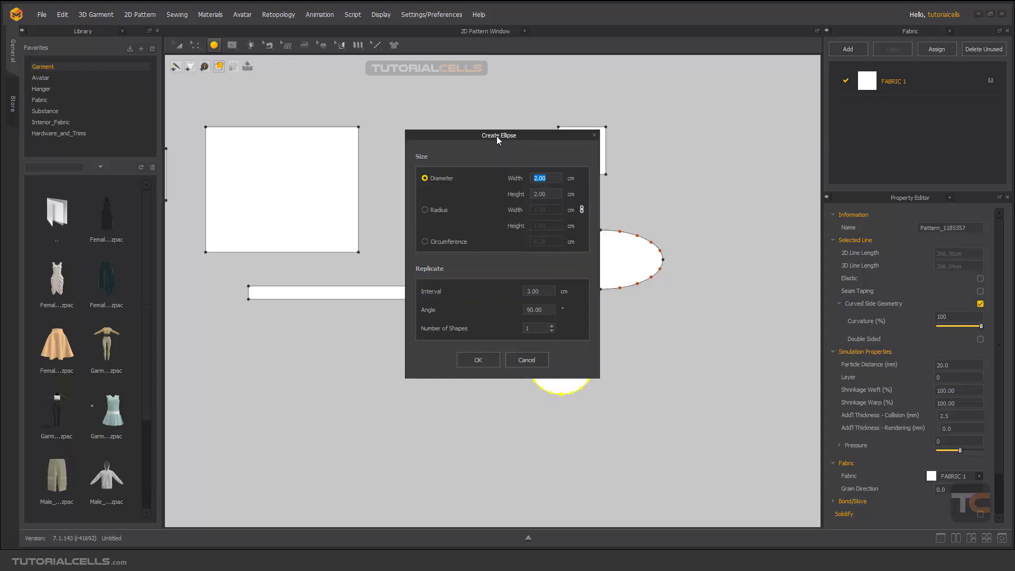
pyautogui.moveTo(497, 135); pyautogui.dragTo(331, 143)
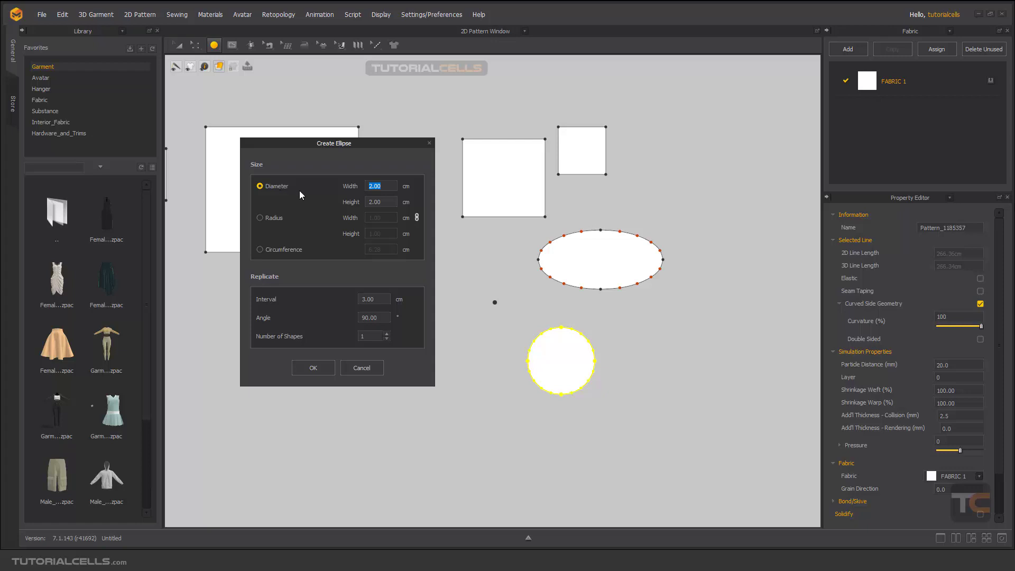
pyautogui.write('50')
pyautogui.moveTo(384, 202); pyautogui.dragTo(360, 202)
pyautogui.write('1050')
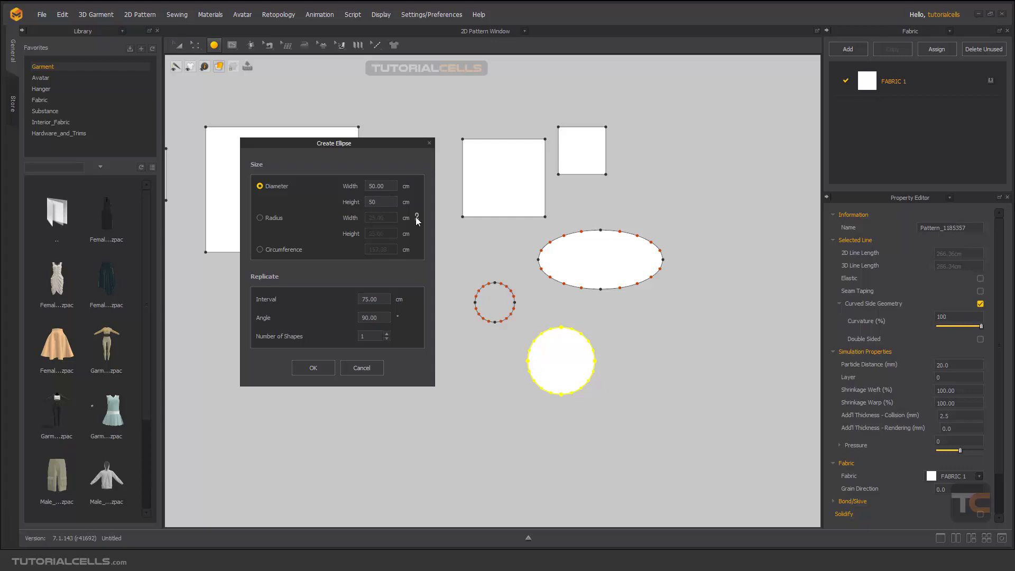
# Toggle the proportion link, try sizing by Radius and Circumference, and create the 50 cm circle
pyautogui.click(417, 218)
pyautogui.click(275, 219)
pyautogui.click(287, 252)
pyautogui.click(319, 364)
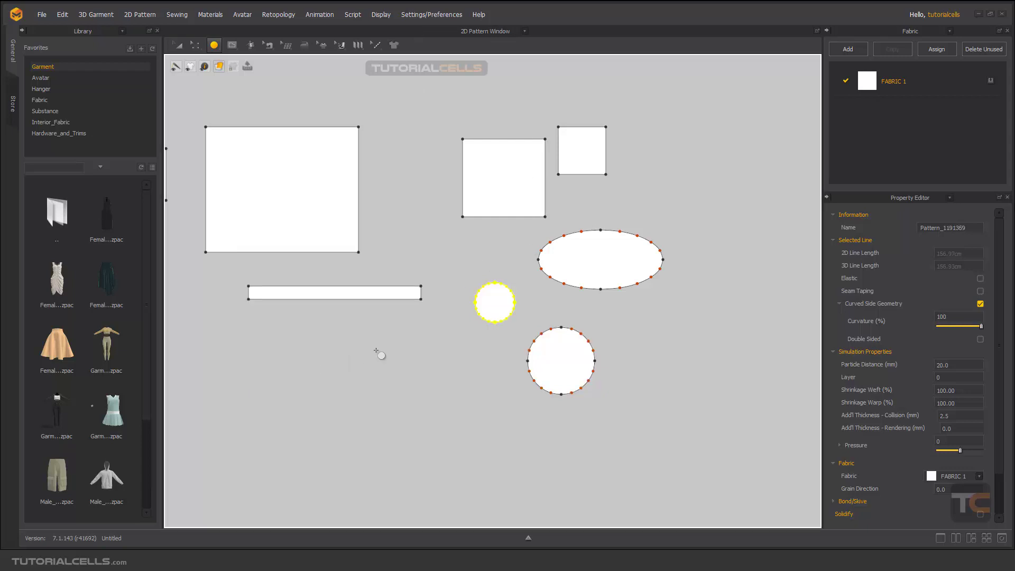
# Activate the Spiral tool for drawing in the empty area below the thin strip and the circles
pyautogui.click(214, 46)
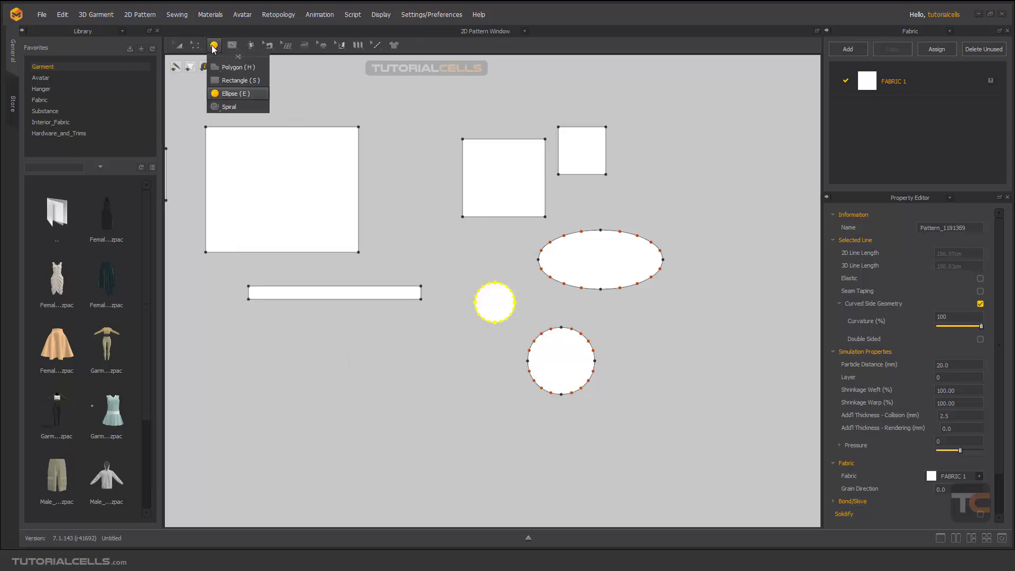
pyautogui.click(224, 109)
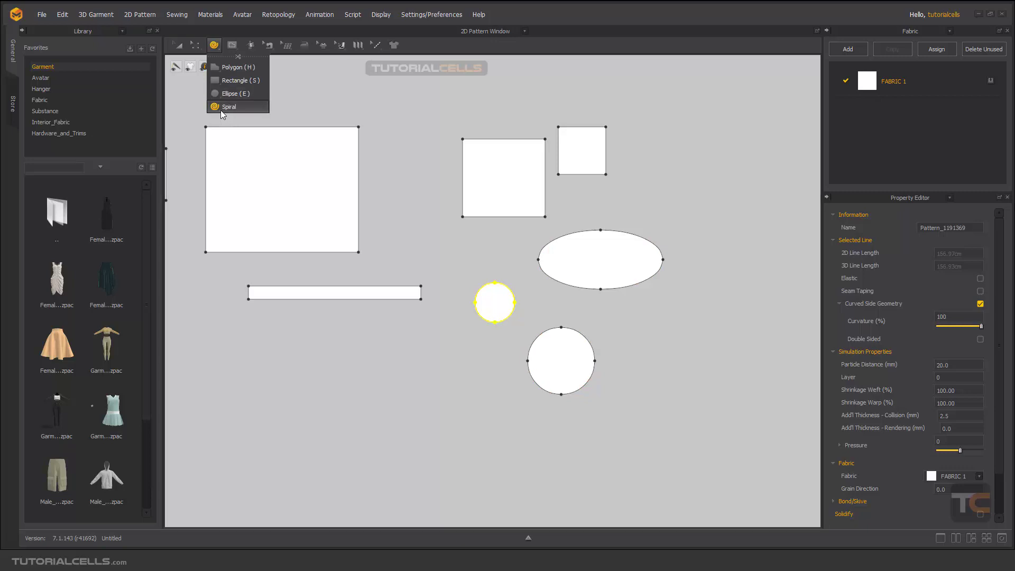
pyautogui.moveTo(403, 244); pyautogui.dragTo(442, 219, button='right')
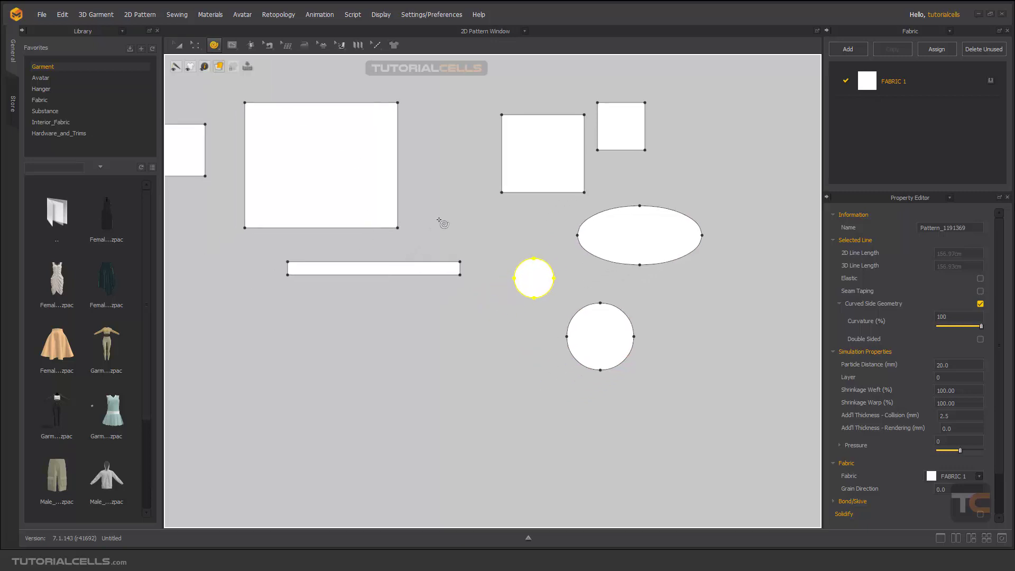
pyautogui.moveTo(407, 268); pyautogui.dragTo(487, 180, button='right')
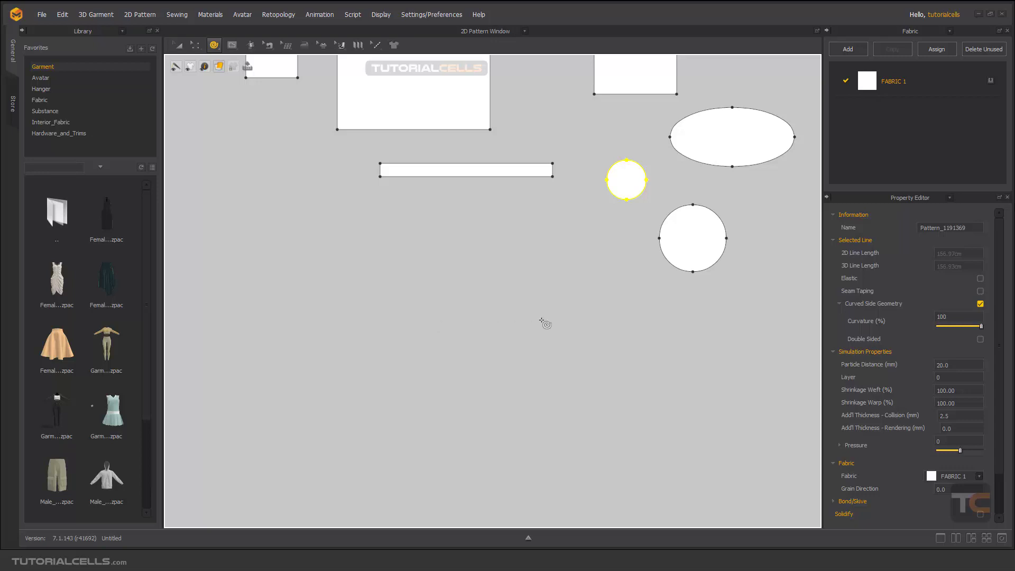
pyautogui.click(507, 307)
pyautogui.moveTo(515, 236); pyautogui.dragTo(386, 244)
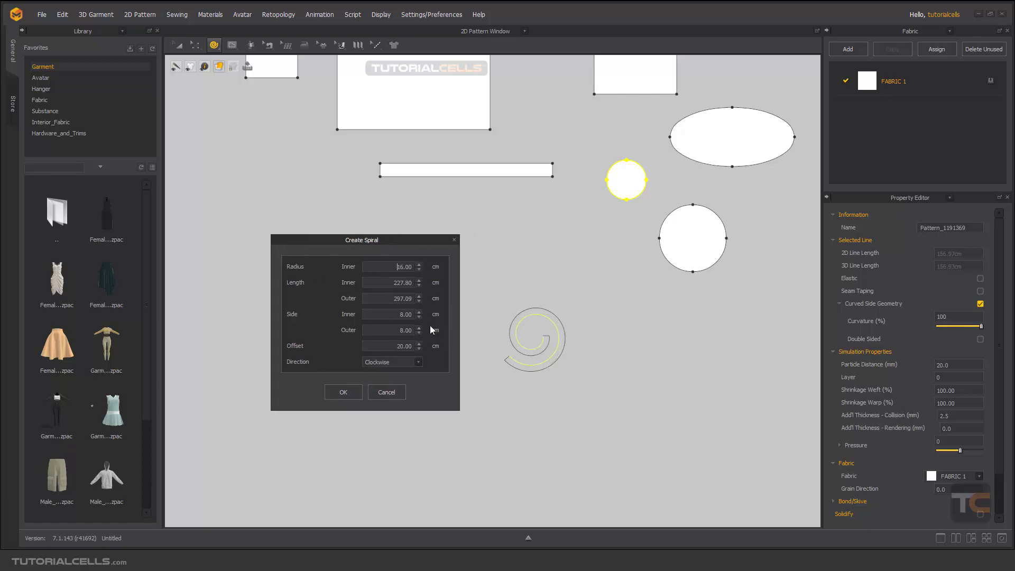
pyautogui.click(378, 392)
# Start a spiral by numeric size below the circles and set its inner radius to 20 cm
pyautogui.scroll(-5, 555, 332)
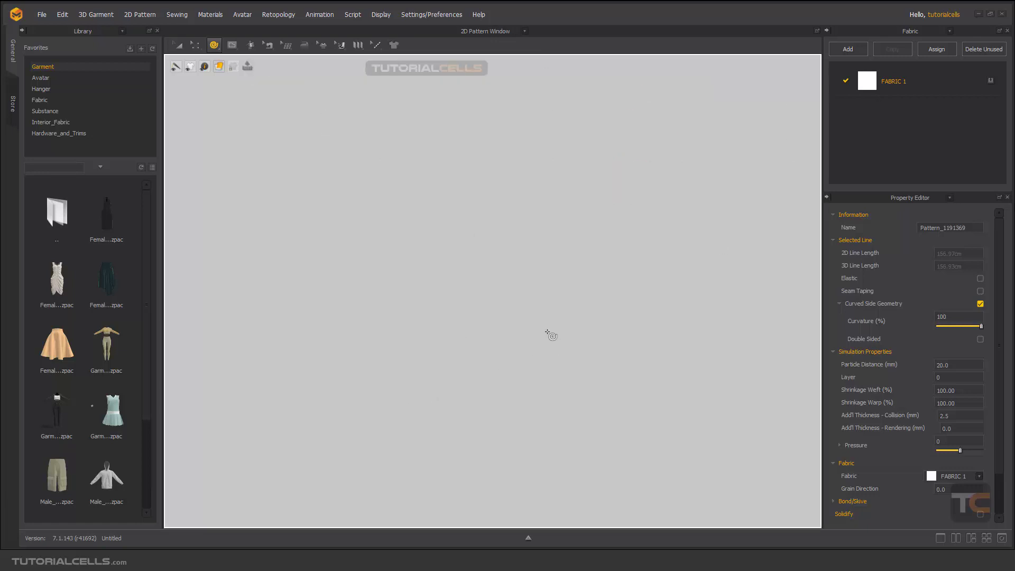
pyautogui.click(613, 284)
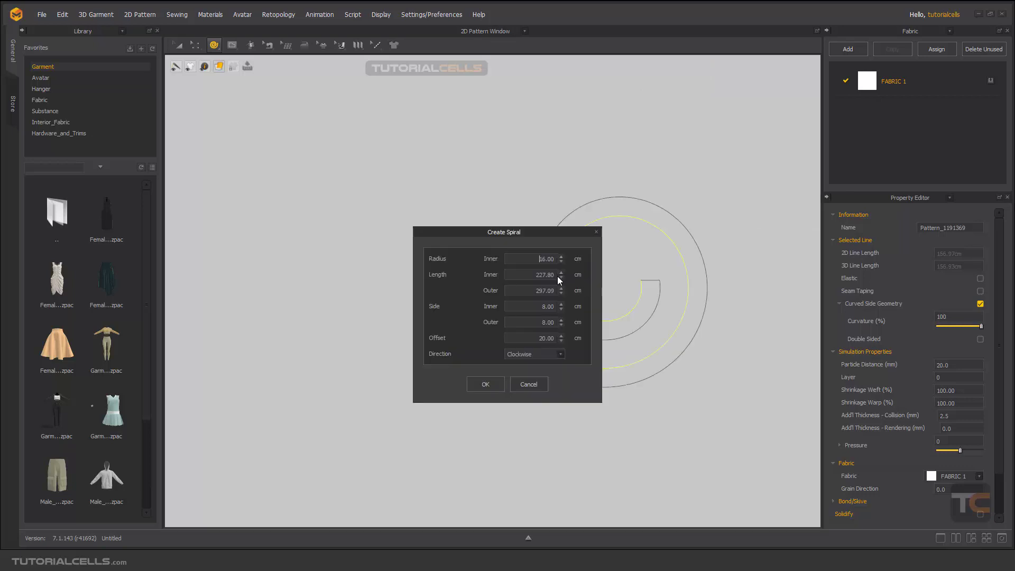
pyautogui.moveTo(551, 238); pyautogui.dragTo(447, 213)
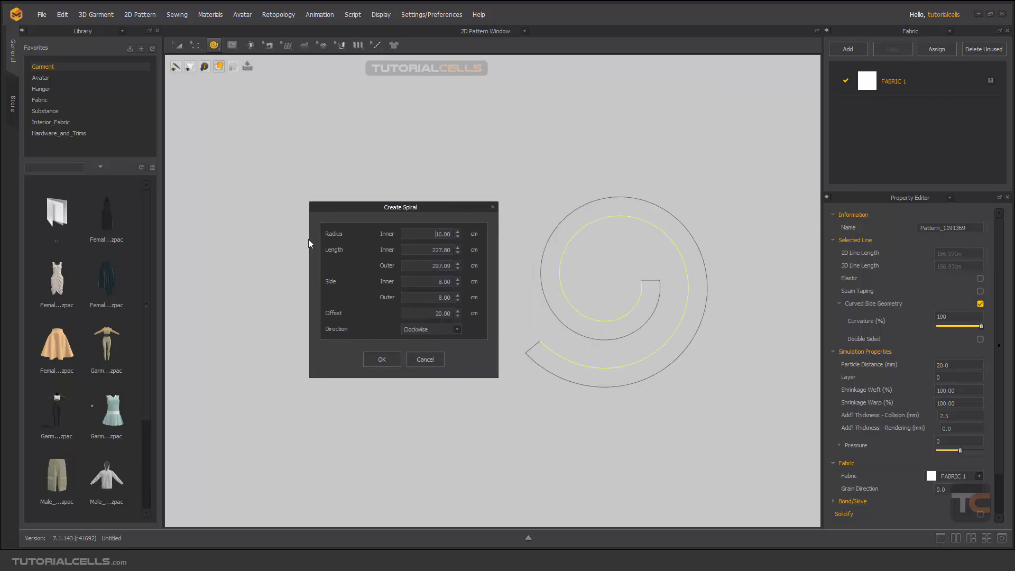
pyautogui.click(457, 231)
pyautogui.click(457, 231)
pyautogui.click(457, 231)
pyautogui.click(457, 231)
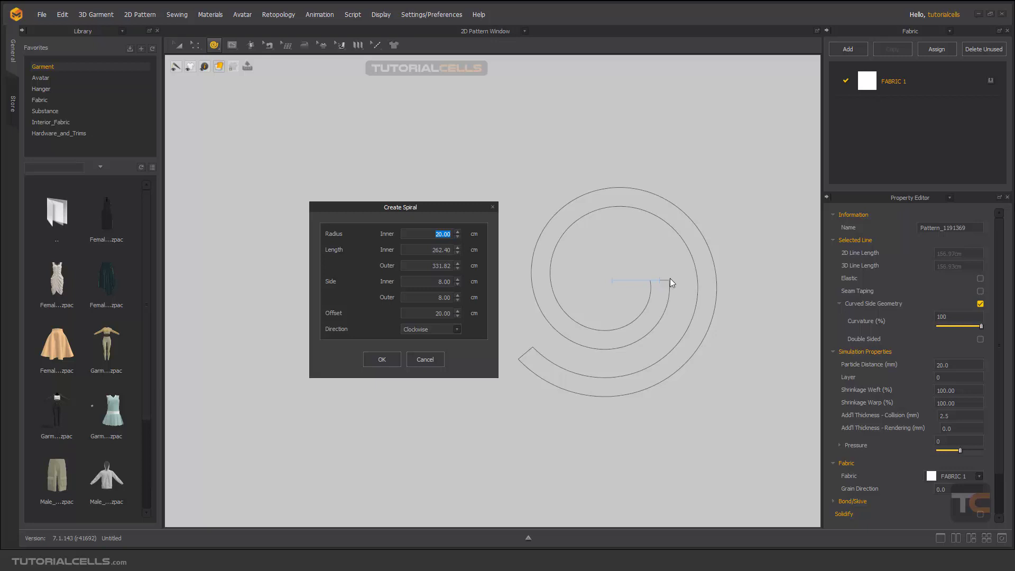
# Increase the spiral's inner length to 267.40 cm, and set its outer length to 344.91 cm
pyautogui.click(457, 247)
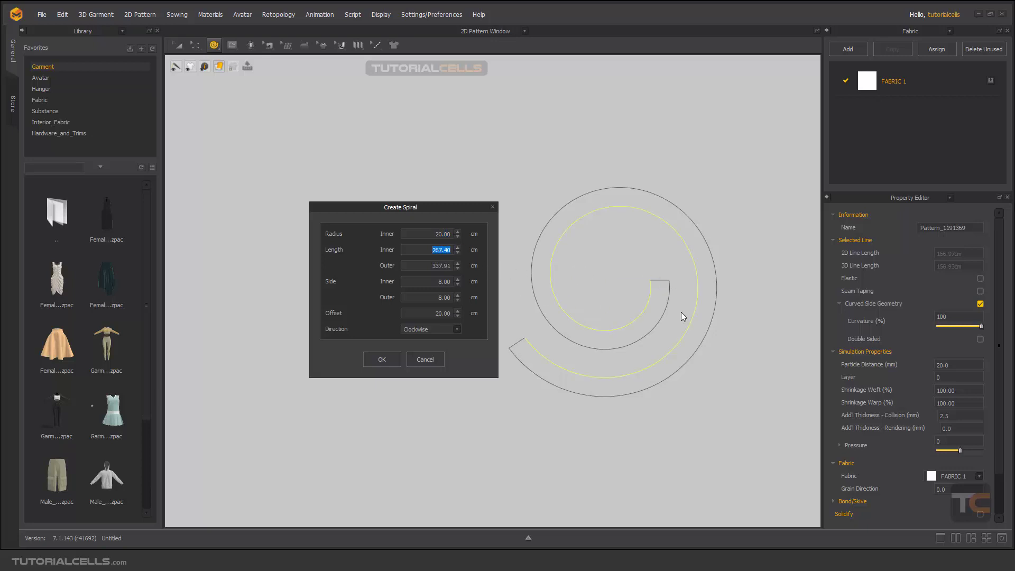
pyautogui.click(457, 264)
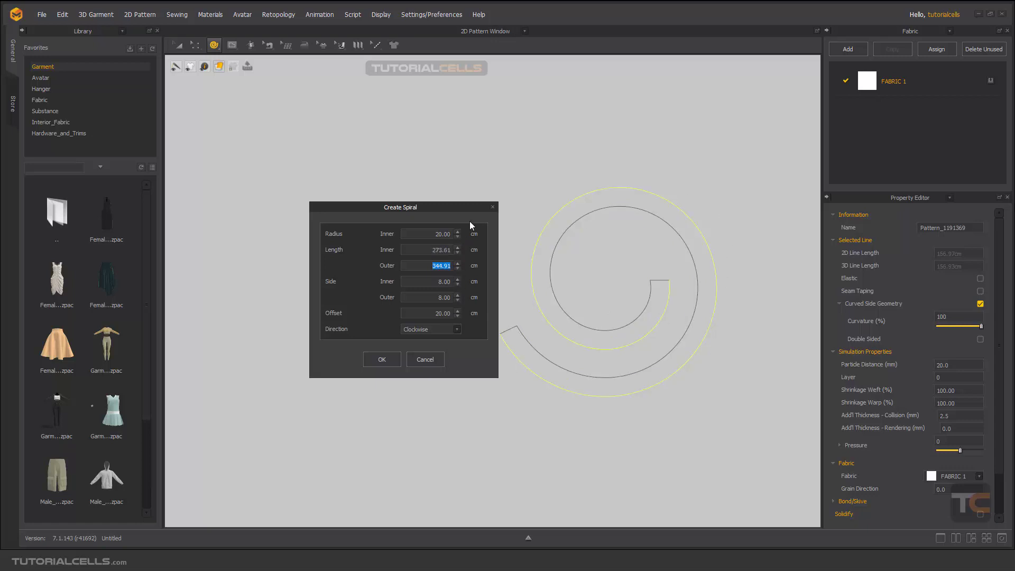
pyautogui.moveTo(465, 208); pyautogui.dragTo(426, 207)
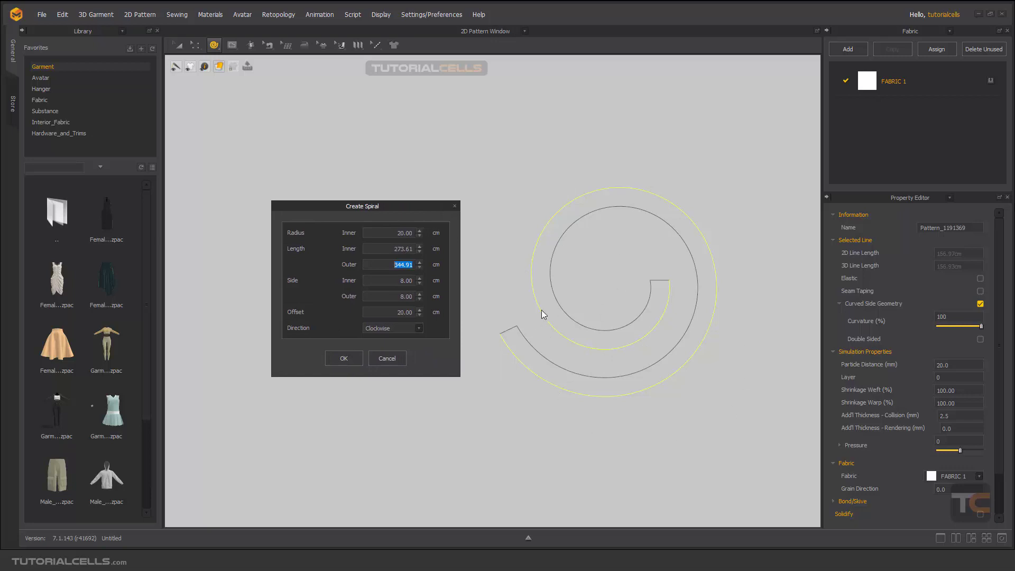
# Set the spiral's inner side to 15 cm and outer side to 12 cm, with an offset of 26 cm
pyautogui.scroll(7, 412, 279)
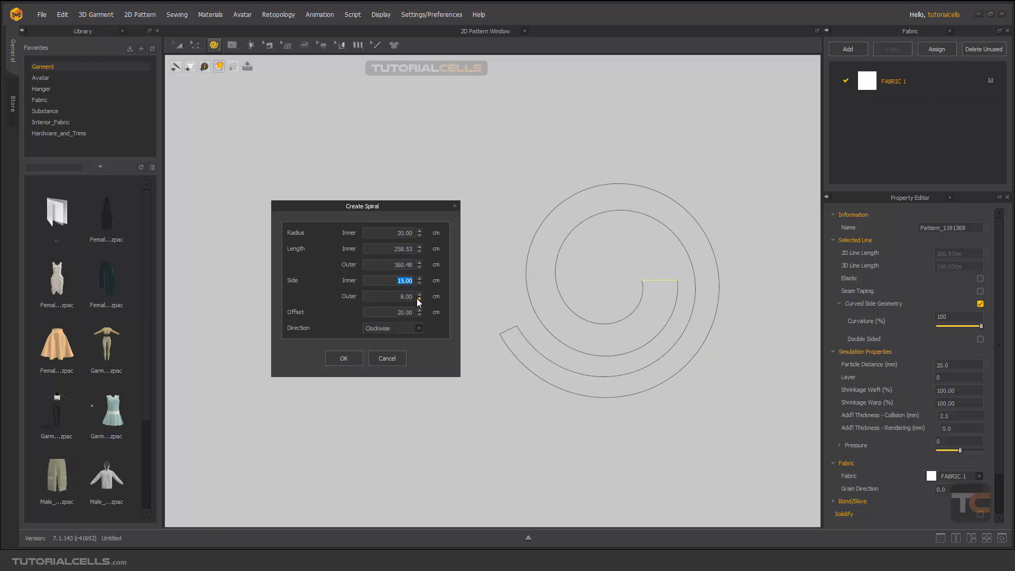
pyautogui.scroll(4, 418, 294)
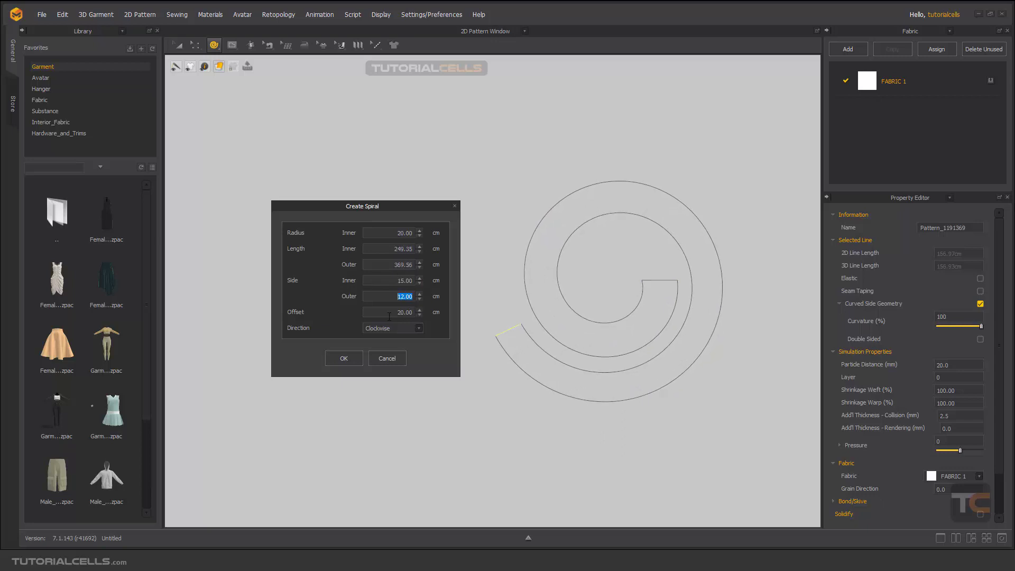
pyautogui.scroll(5, 419, 312)
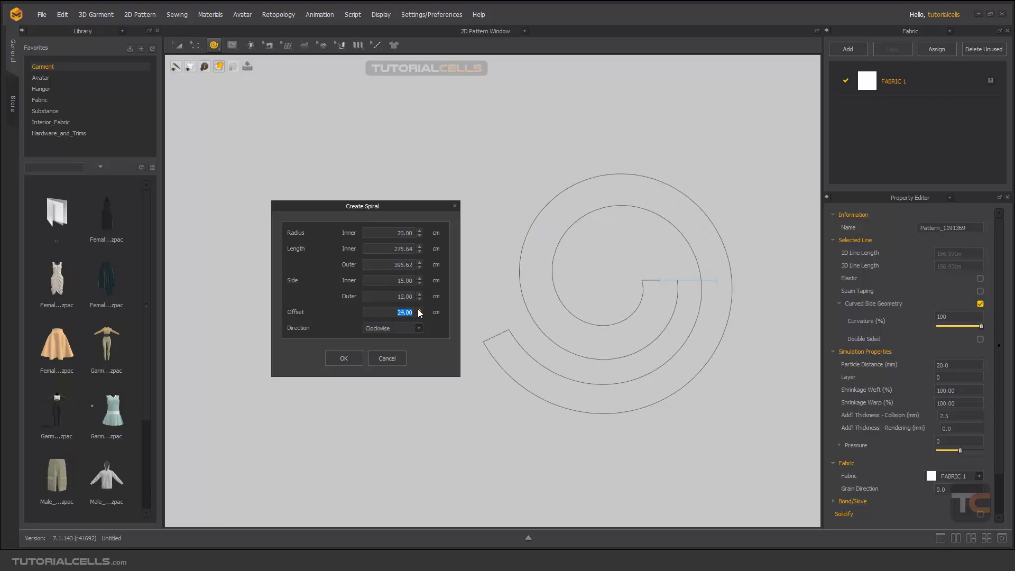
pyautogui.moveTo(392, 205); pyautogui.dragTo(310, 163)
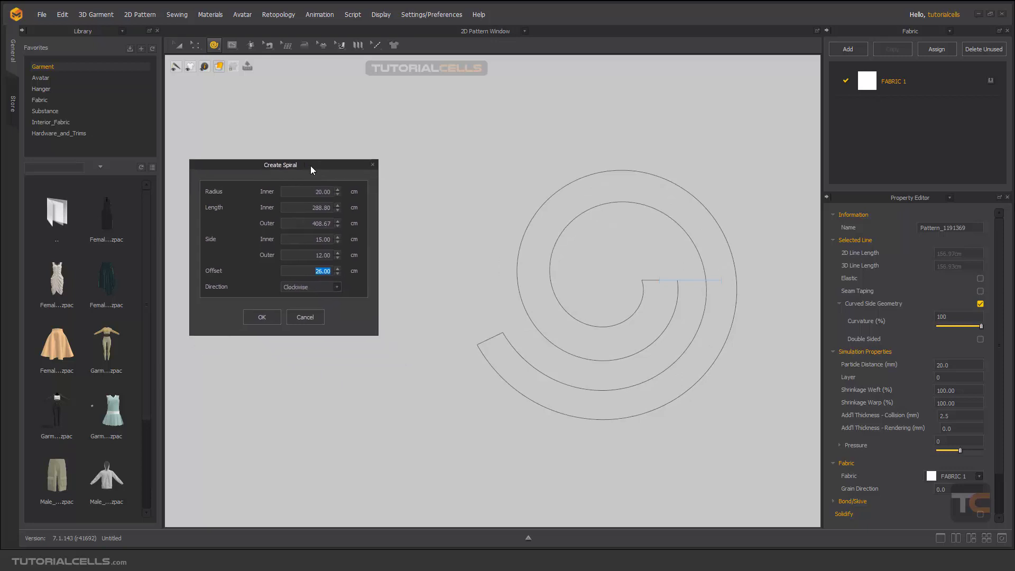
# Try the Counterclockwise direction, return it to Clockwise, and create the spiral
pyautogui.click(338, 287)
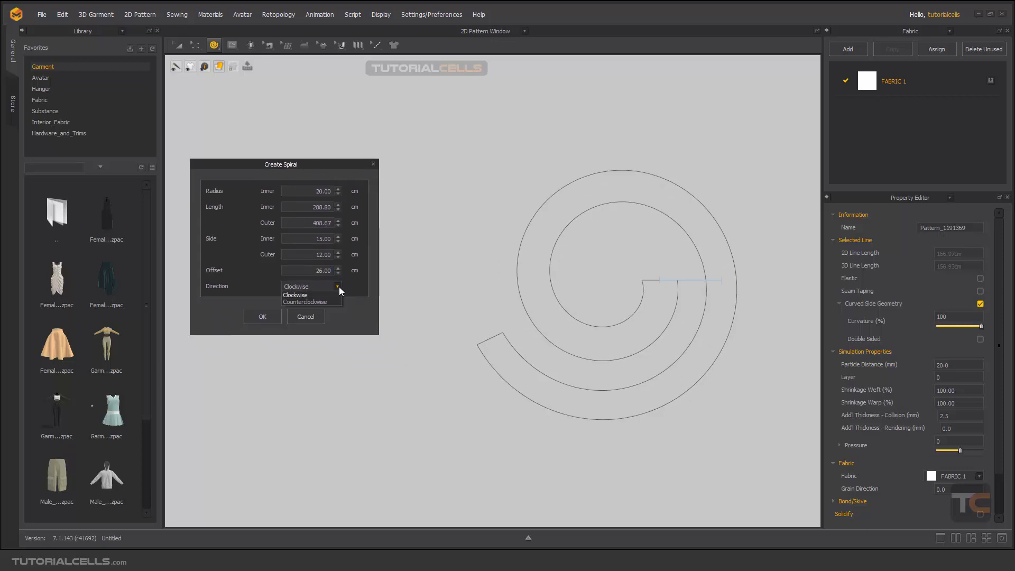
pyautogui.click(327, 299)
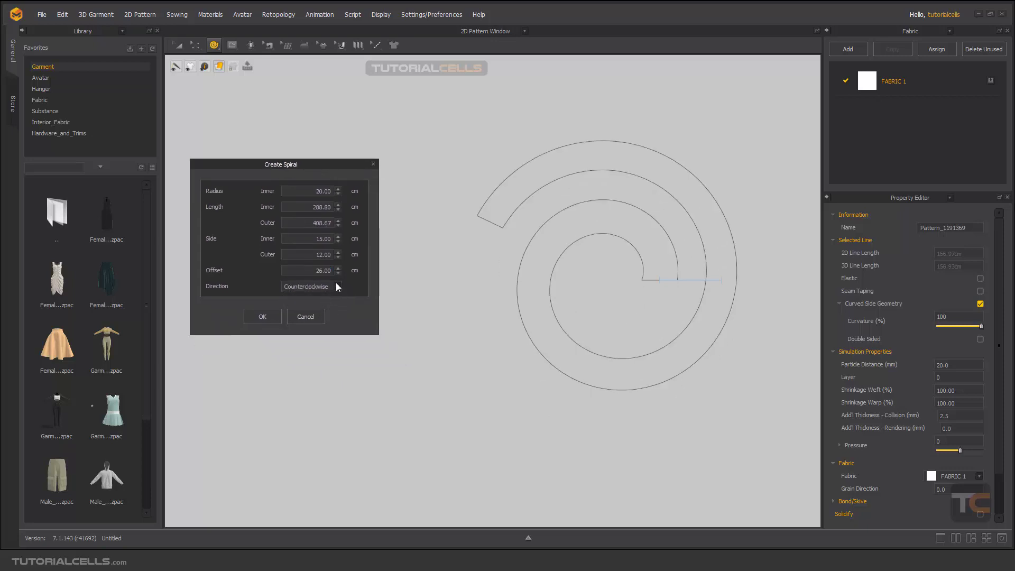
pyautogui.click(336, 285)
pyautogui.click(315, 293)
pyautogui.click(262, 316)
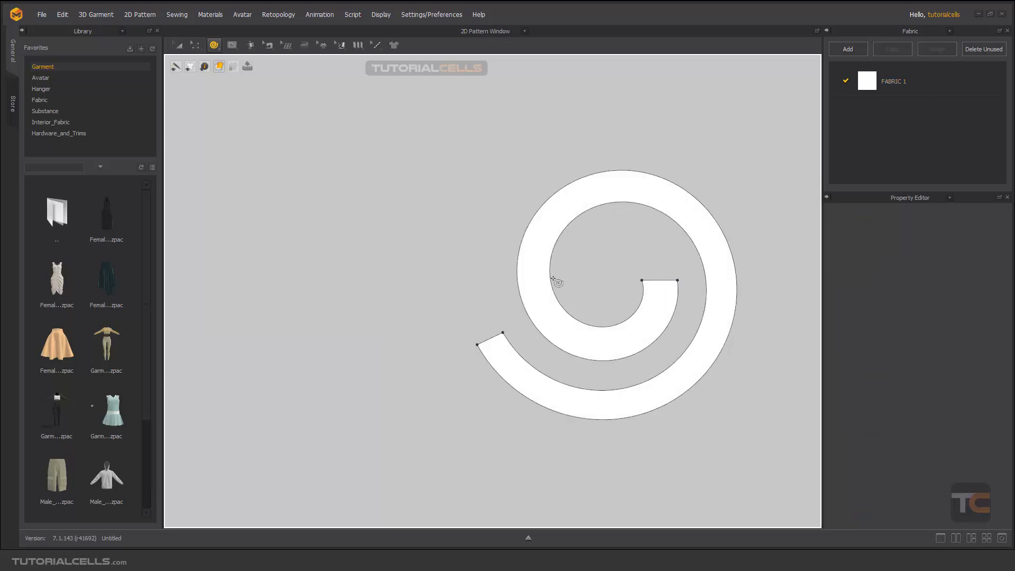
# Start a freehand pattern with the Polygon tool in the empty area below the thin strip
pyautogui.scroll(-3, 584, 345)
pyautogui.scroll(-3, 585, 345)
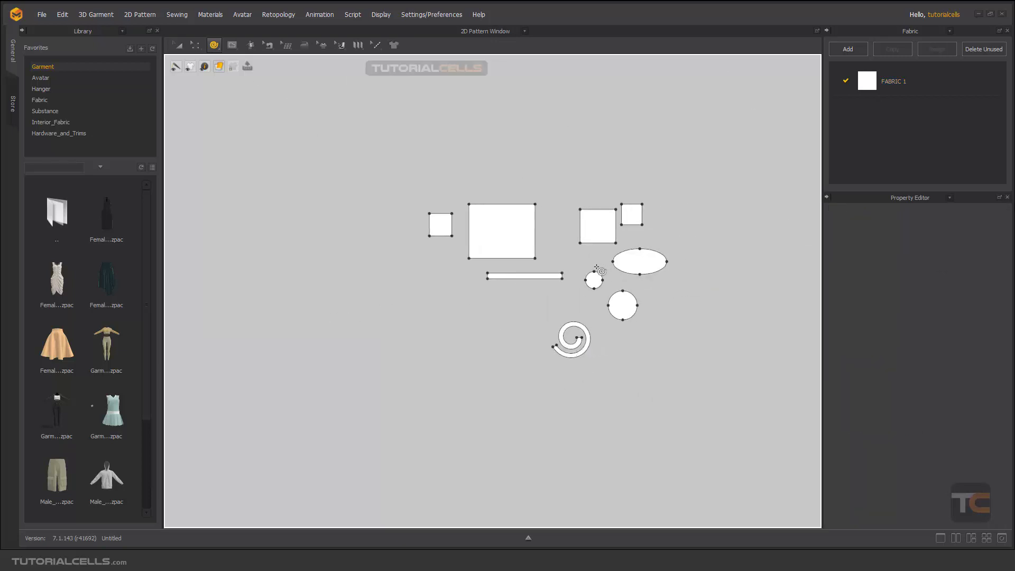
pyautogui.scroll(4, 559, 318)
pyautogui.moveTo(591, 351); pyautogui.dragTo(562, 375, button='middle')
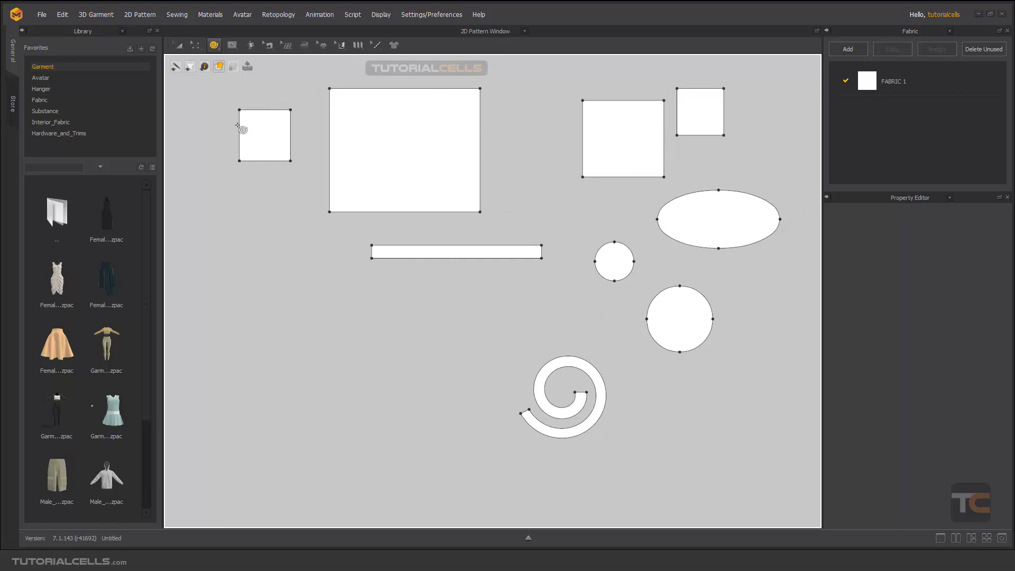
pyautogui.click(215, 48)
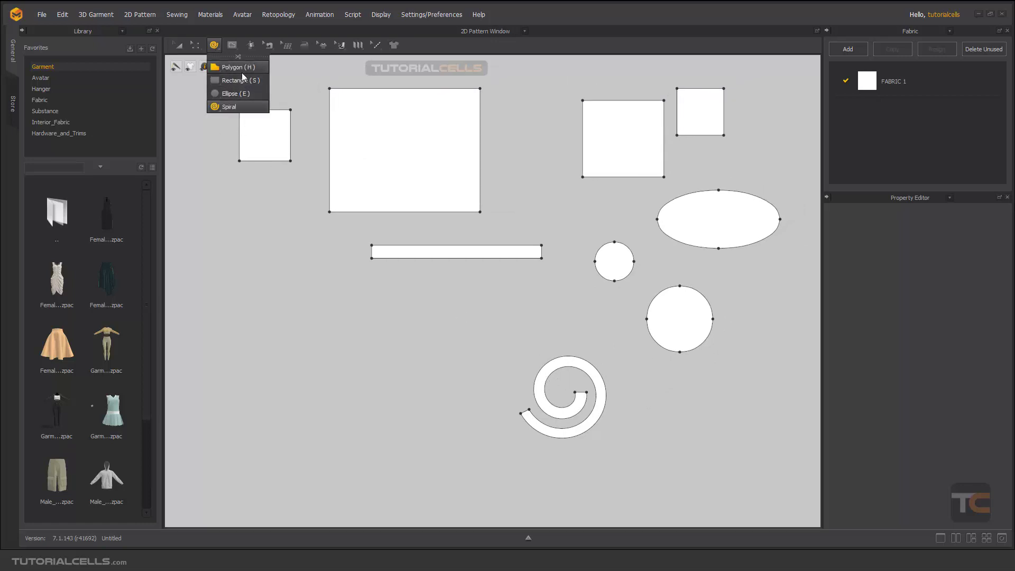
pyautogui.click(233, 67)
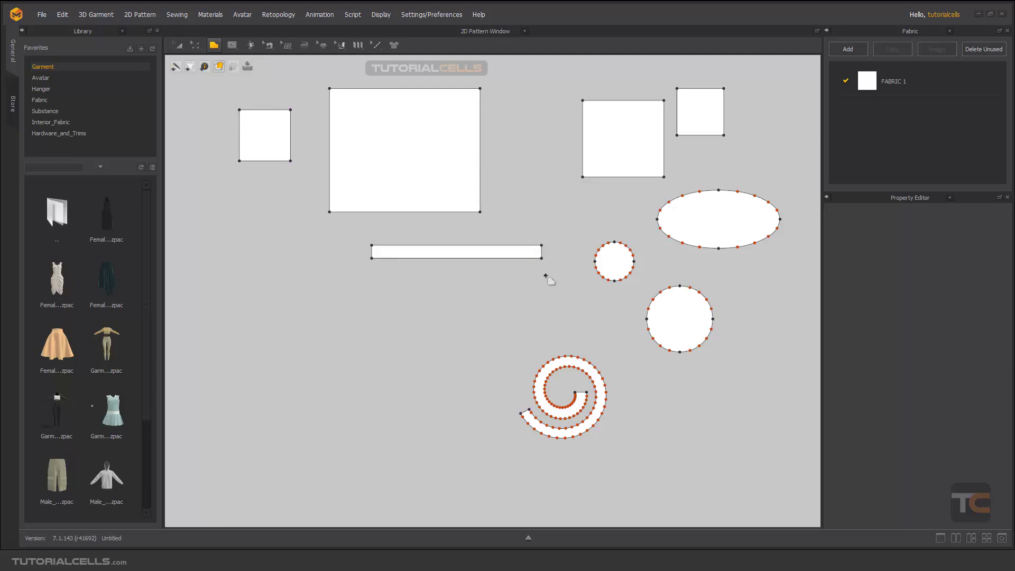
pyautogui.moveTo(551, 276); pyautogui.dragTo(528, 289, button='middle')
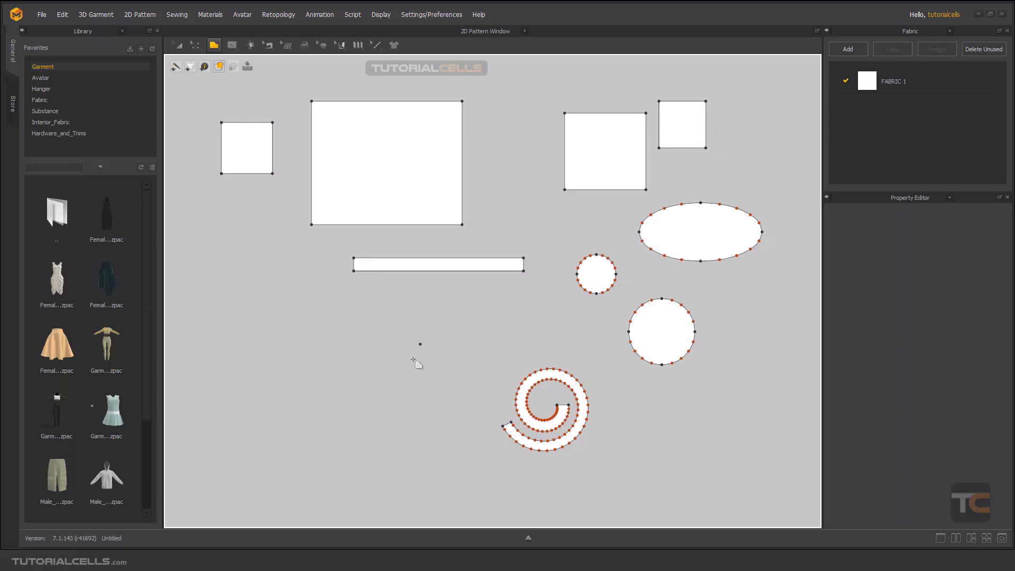